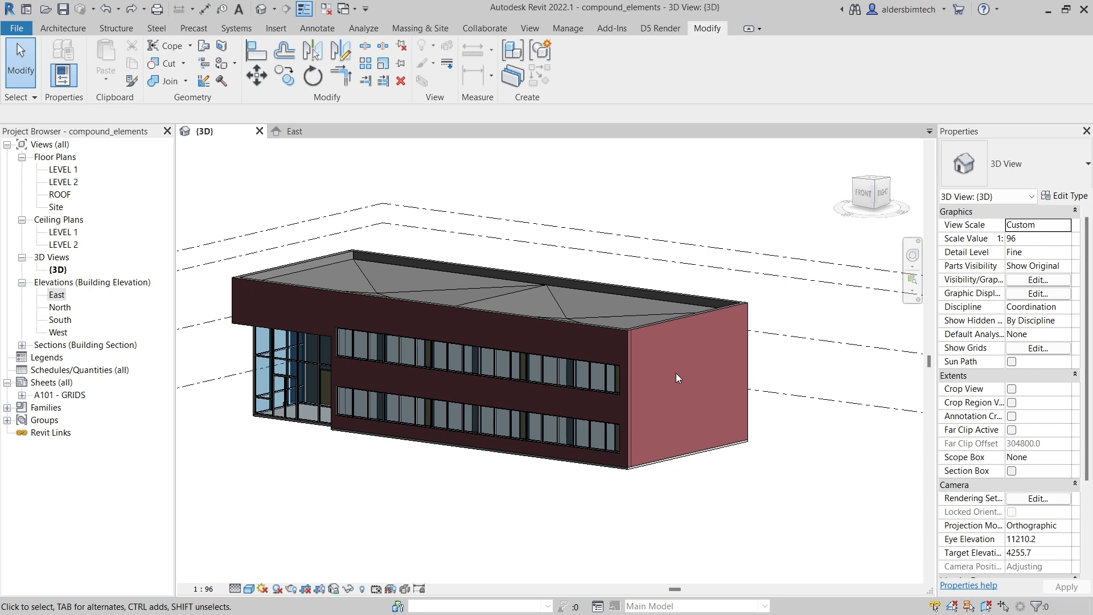
Step: Open the East elevation view of the building's brick end wall
scroll(676, 374, up, 3)
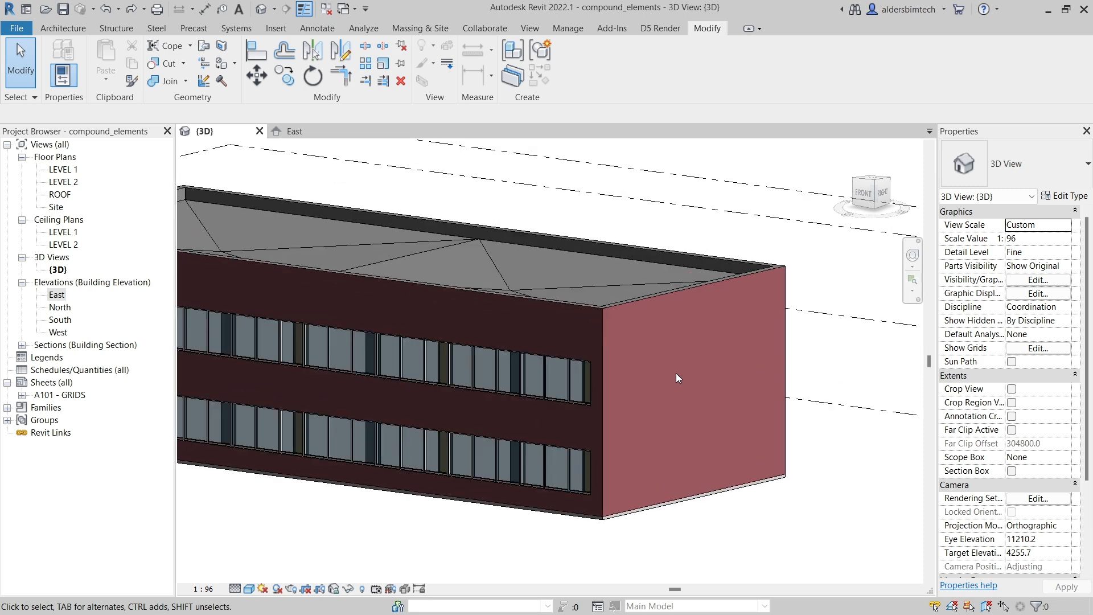
middle_drag(678, 374, 573, 304)
scroll(531, 310, up, 3)
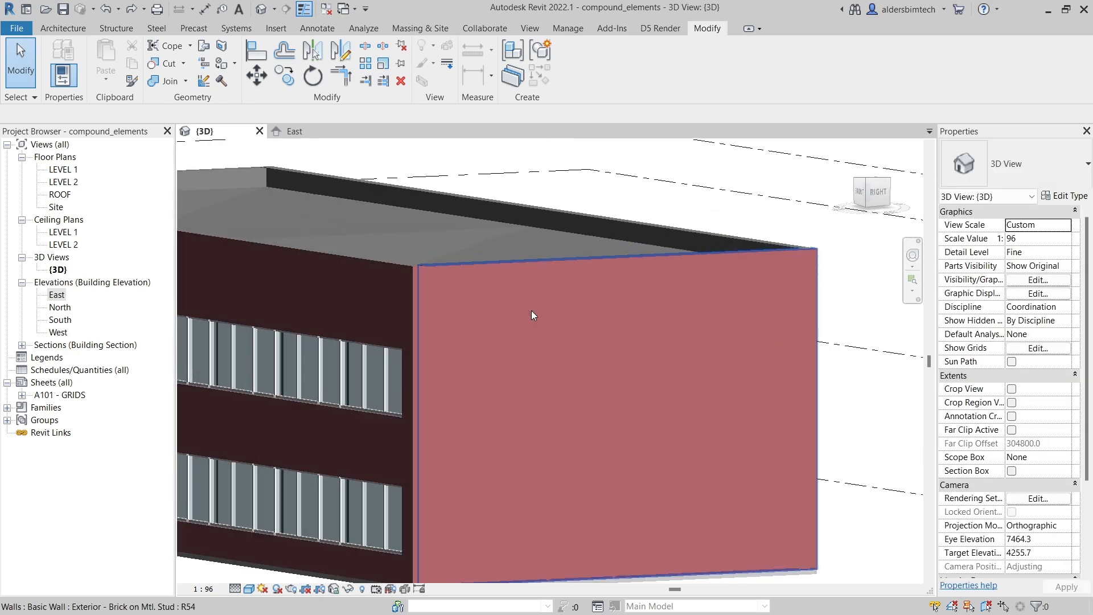
middle_drag(535, 381, 538, 331)
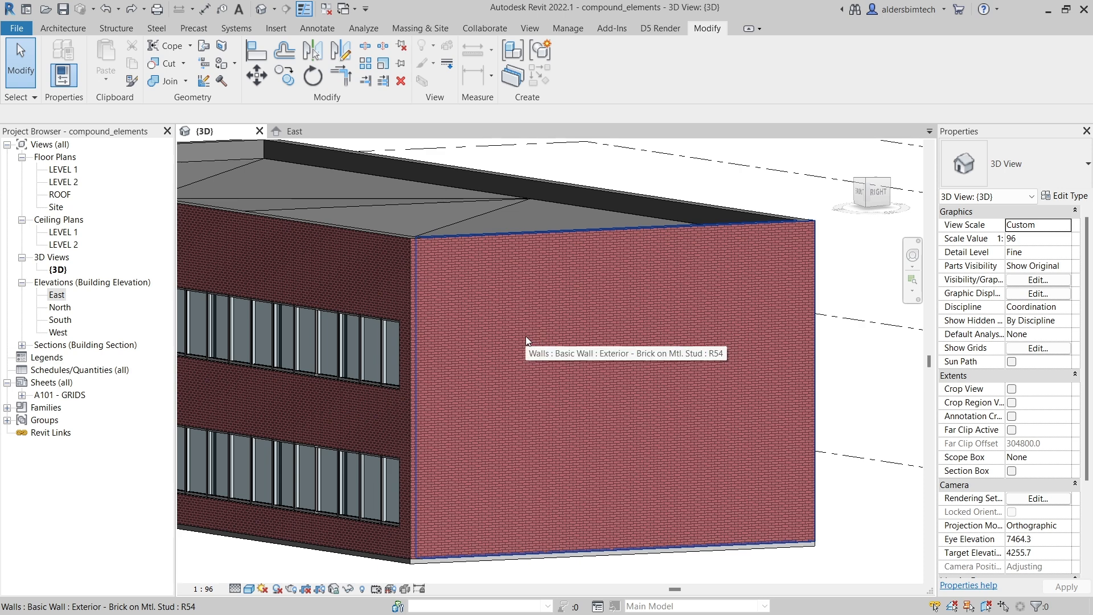
click(292, 131)
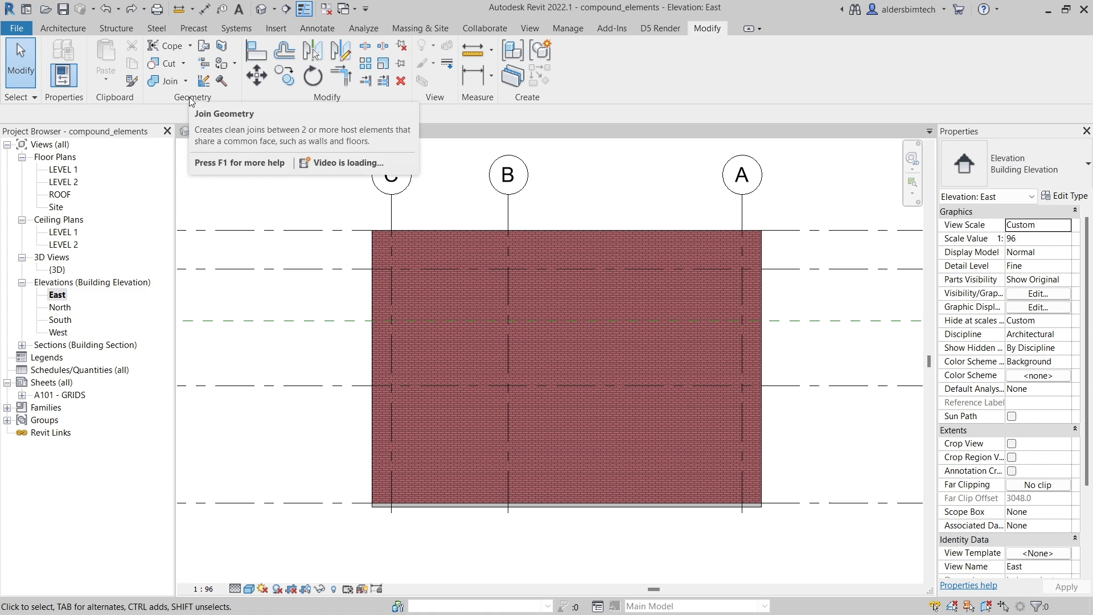
Step: Split the east wall's face with a circle of about 2092 mm radius centred on the wall
click(223, 46)
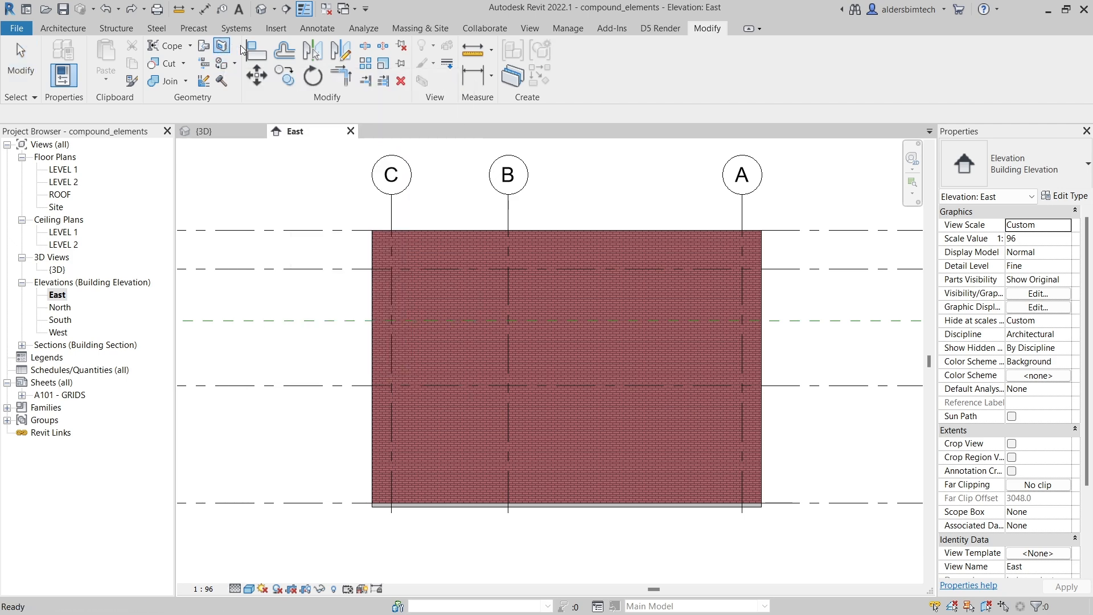
click(439, 234)
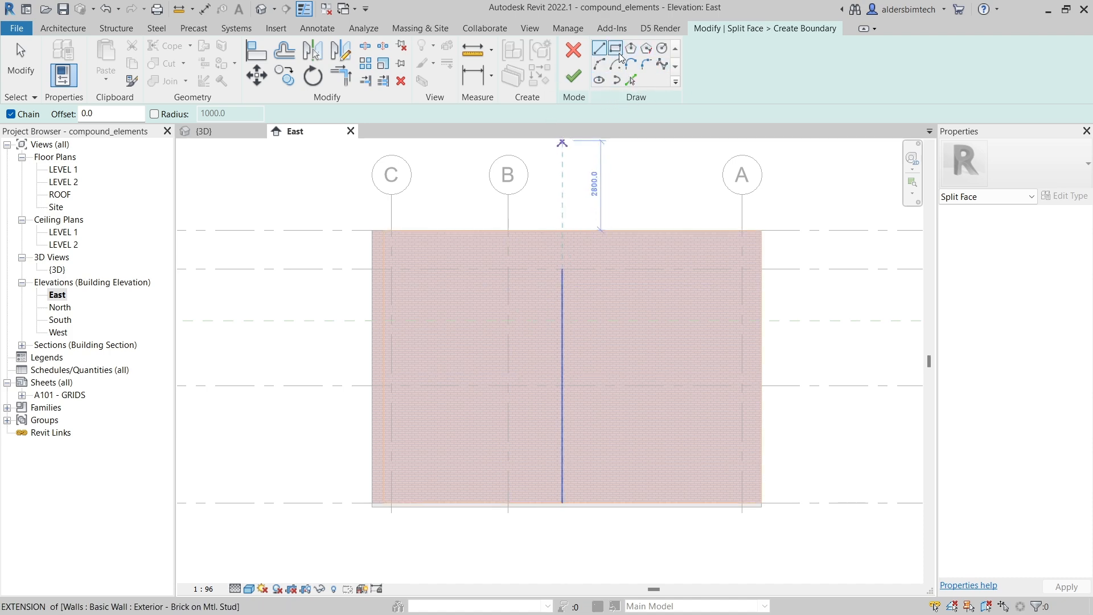
click(662, 49)
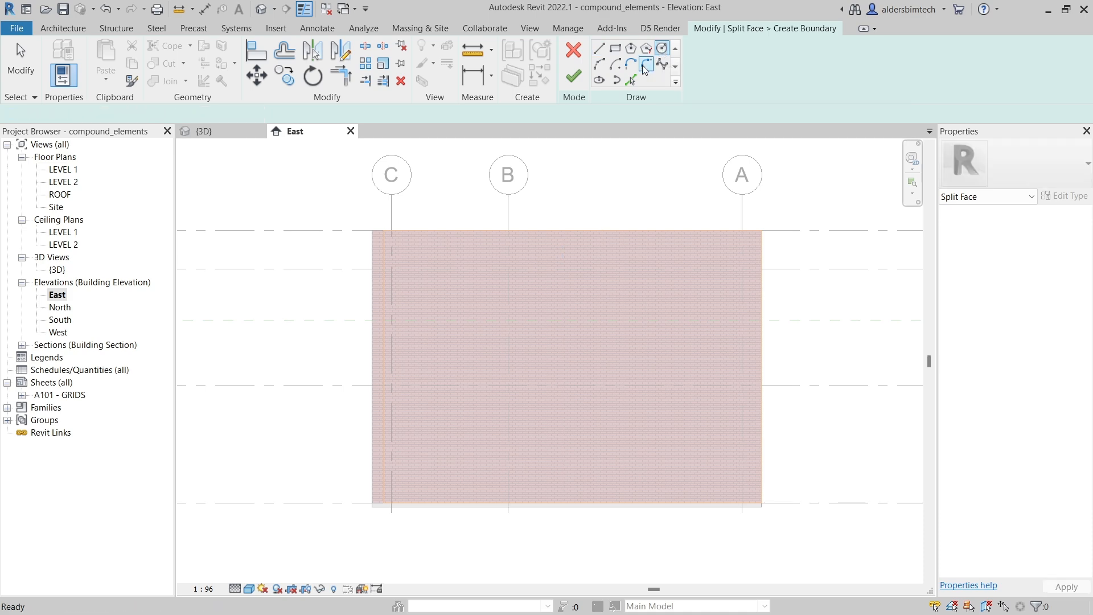
click(556, 360)
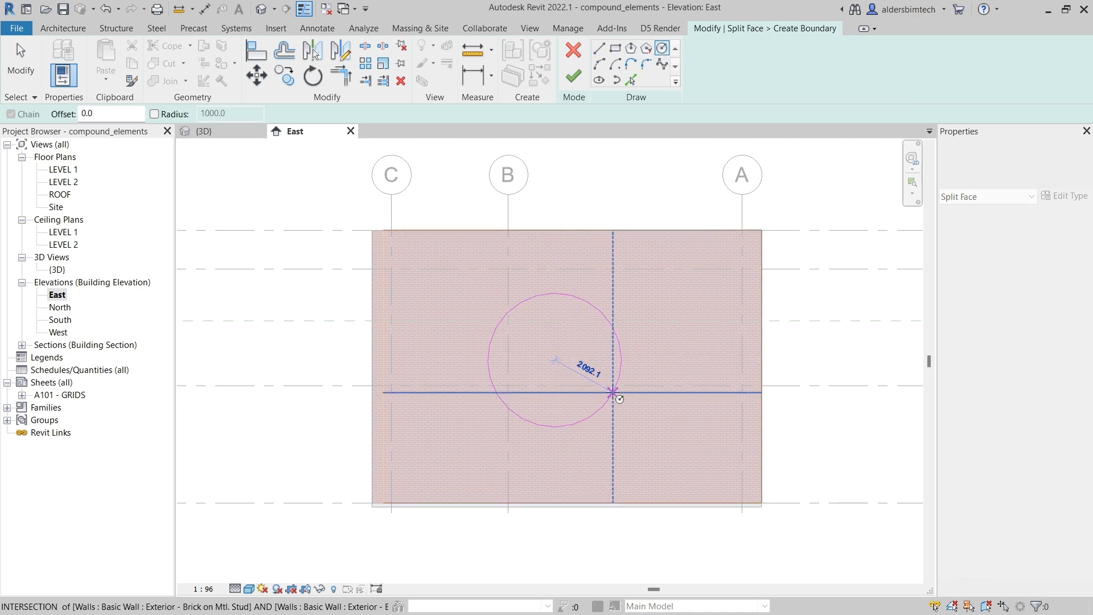
click(613, 392)
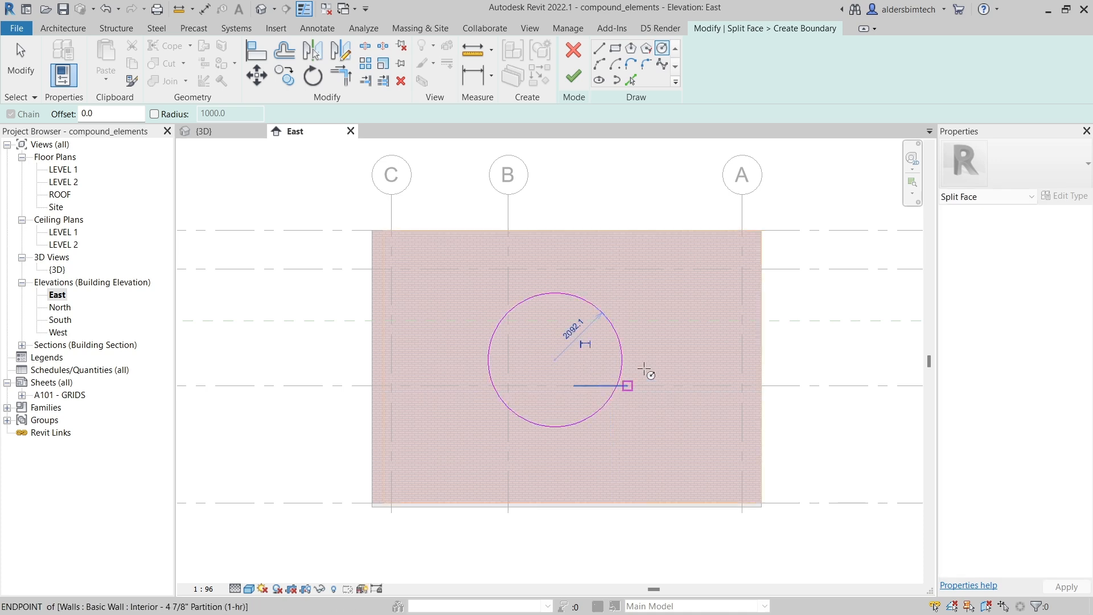
click(574, 78)
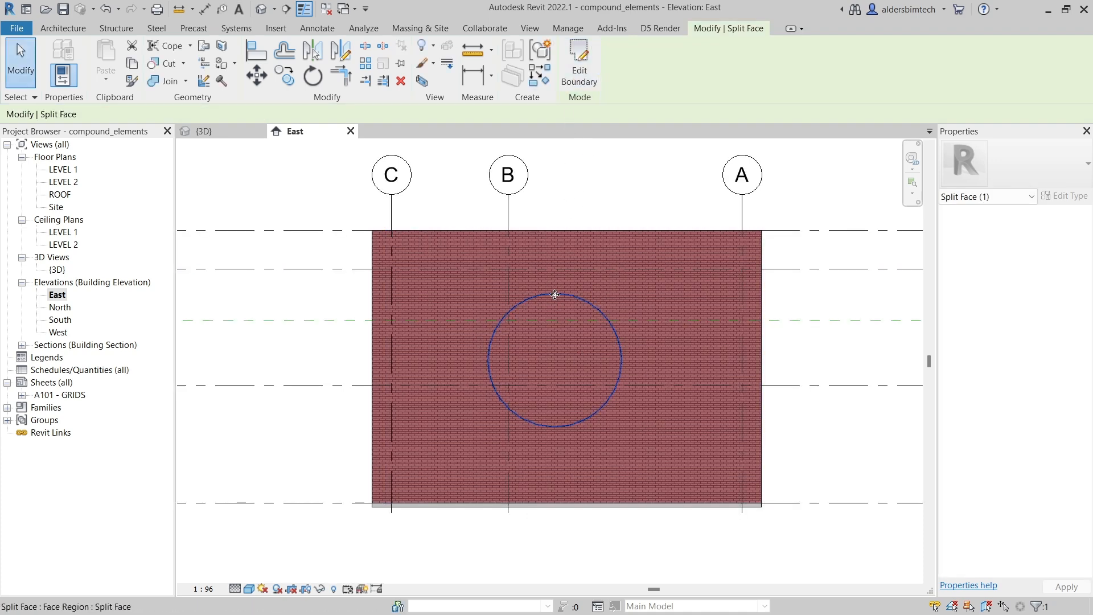
click(554, 233)
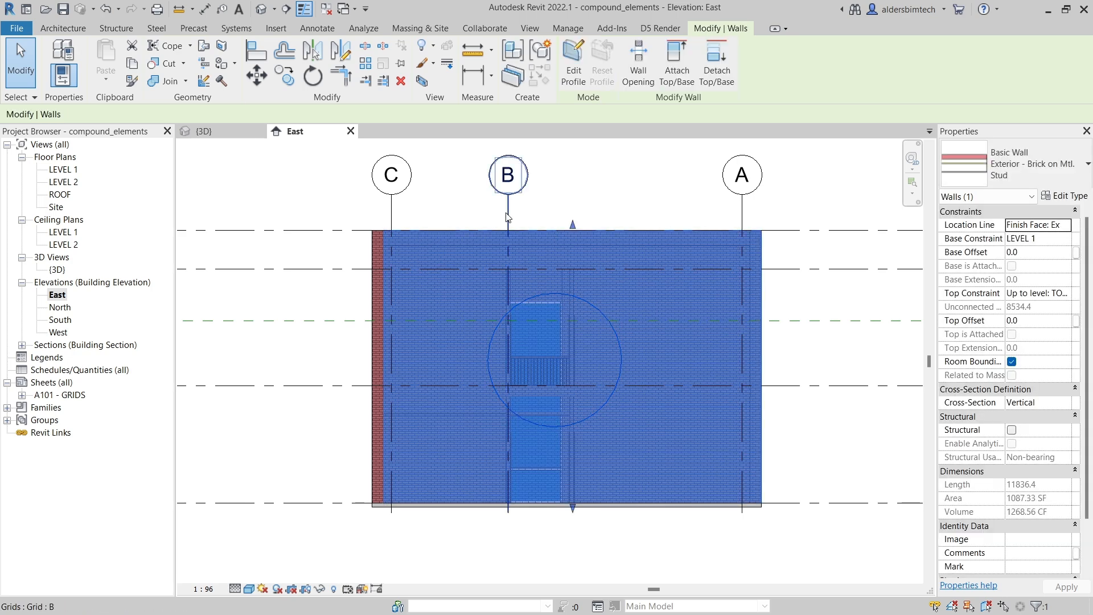
key(Escape)
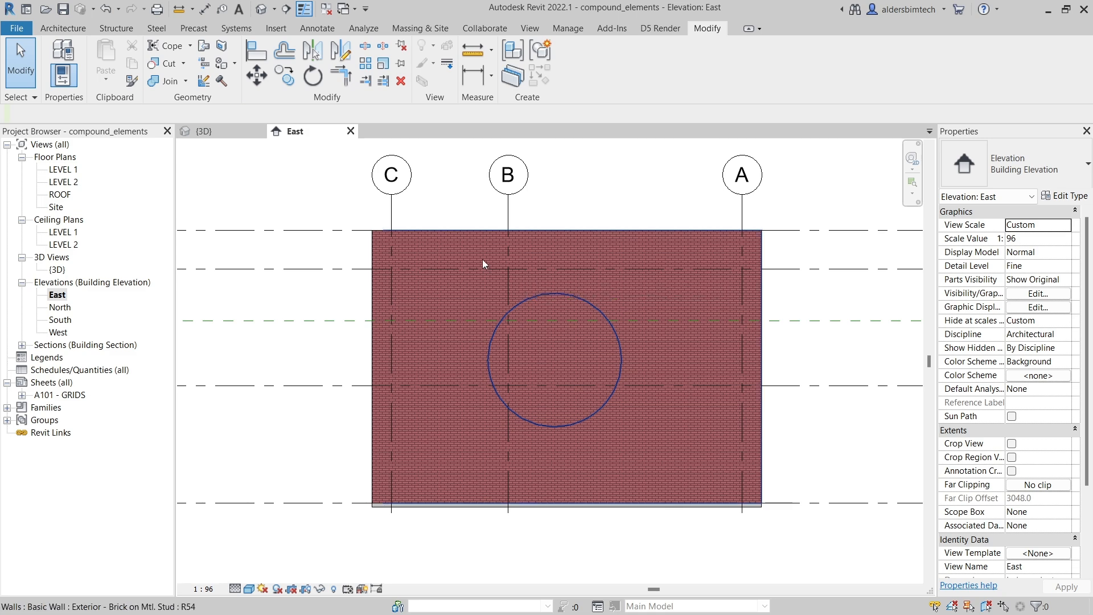
Step: Paint the circular face region with the Wood - Stained material
click(218, 67)
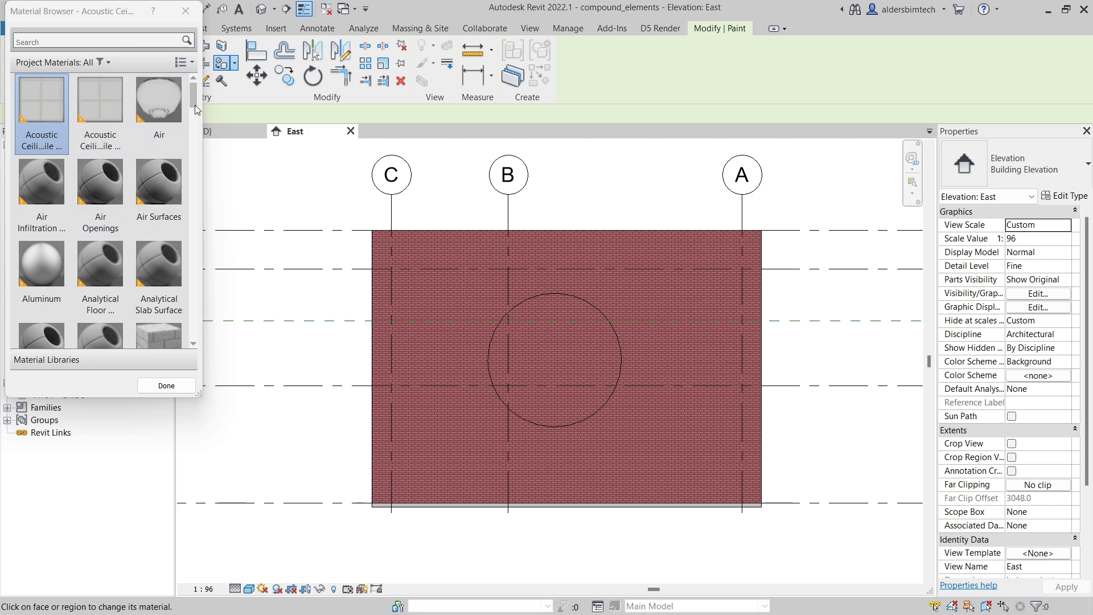
scroll(188, 158, down, 5)
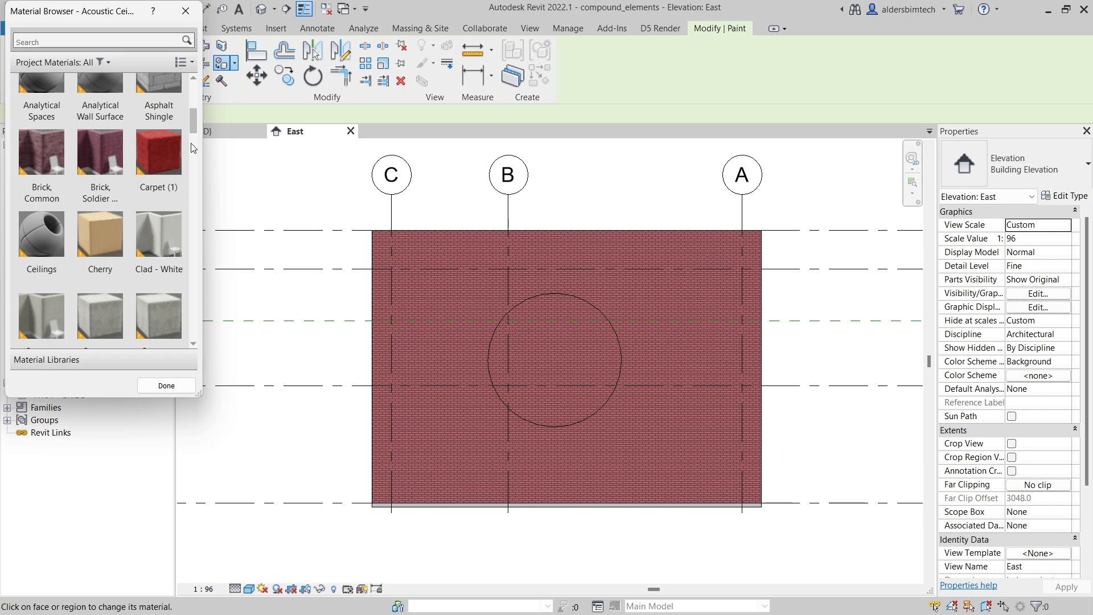
scroll(184, 189, down, 4)
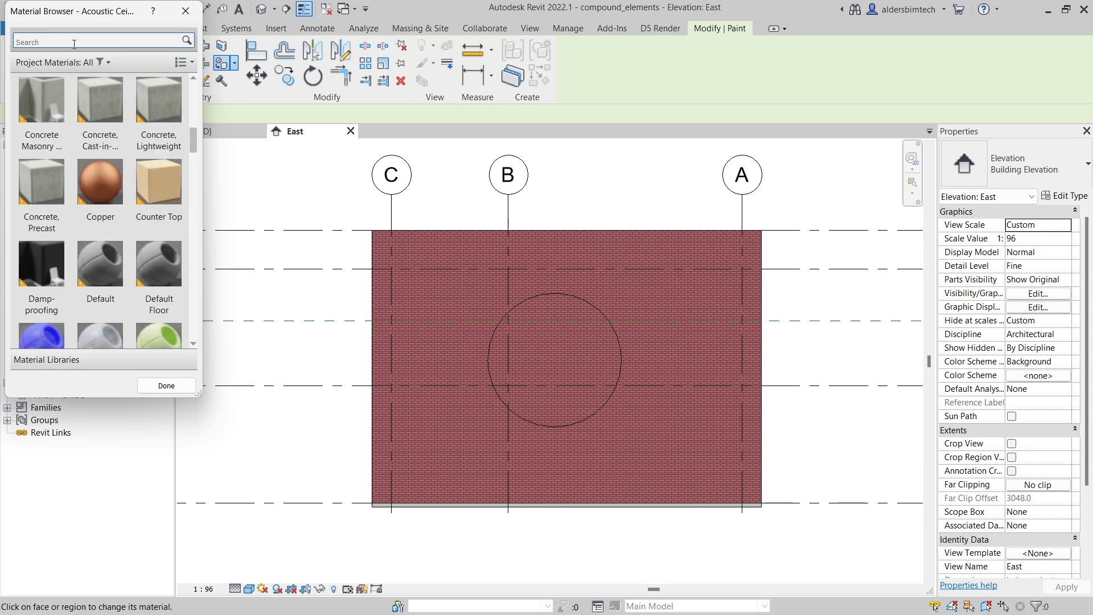
drag(195, 151, 191, 342)
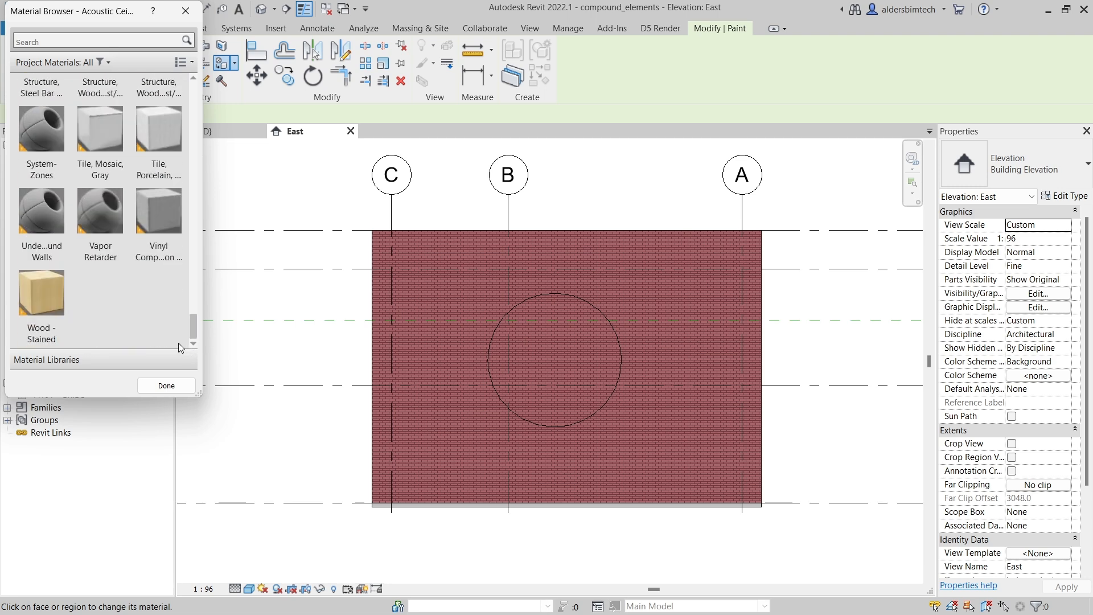
click(49, 309)
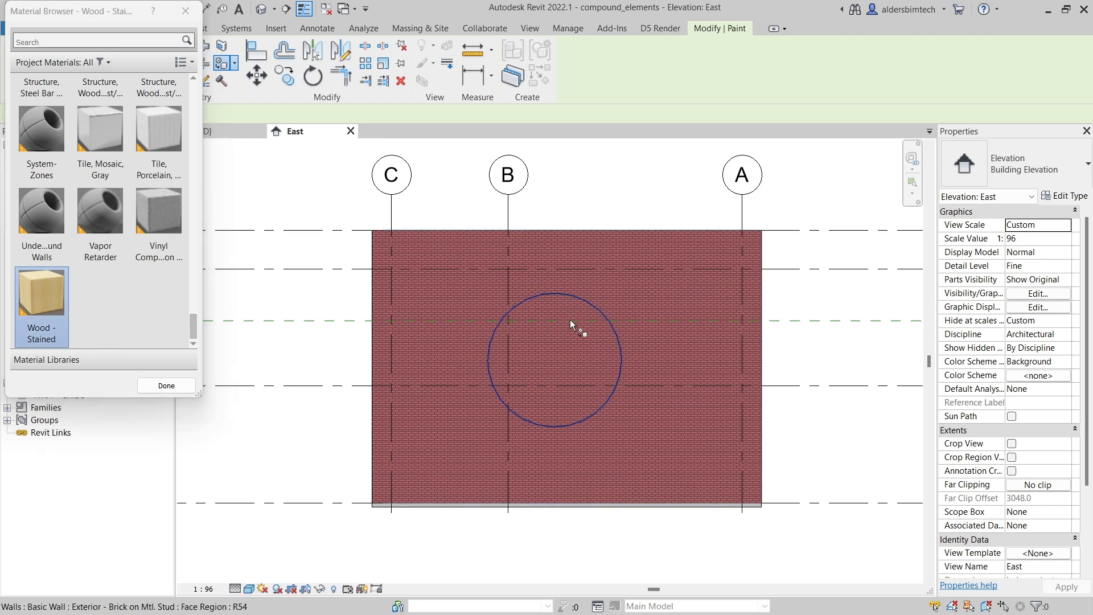
click(558, 335)
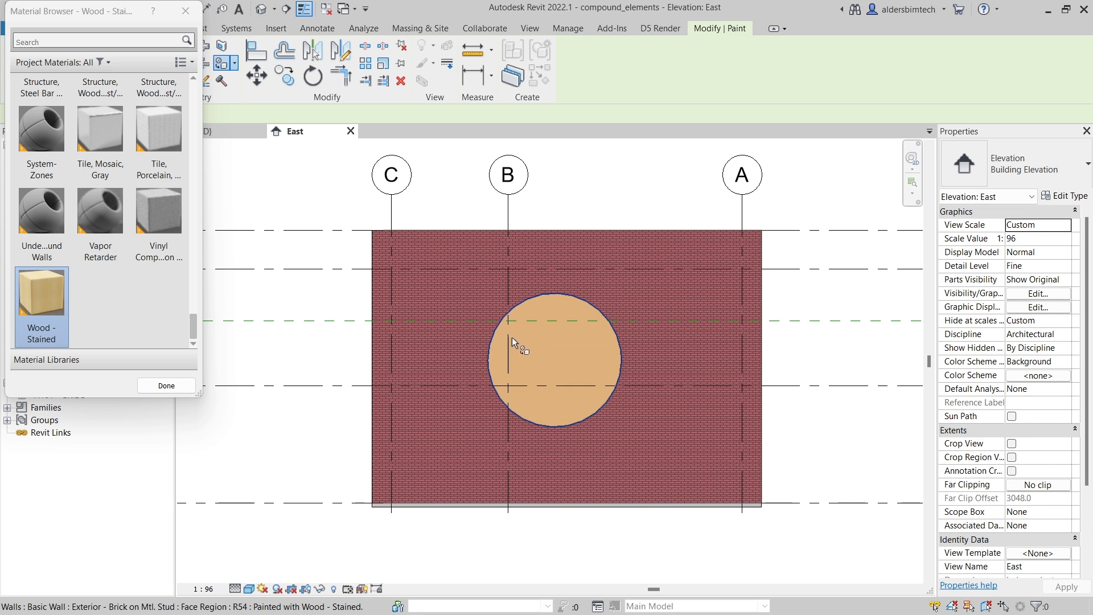
click(166, 385)
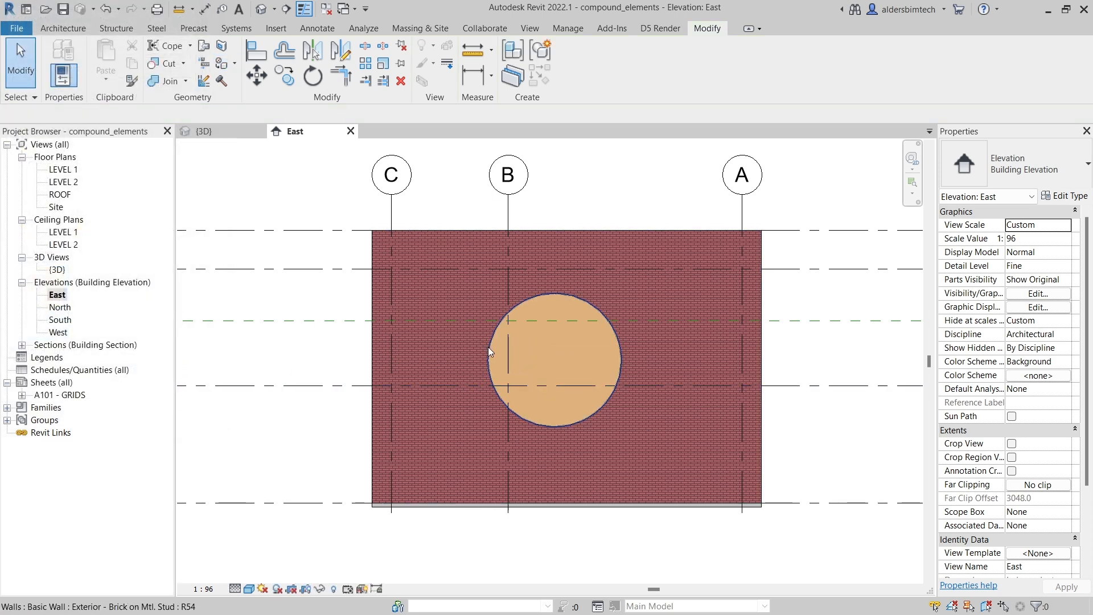
Step: Review the painted circular region and the split face on the wall in the 3D view
scroll(487, 345, up, 2)
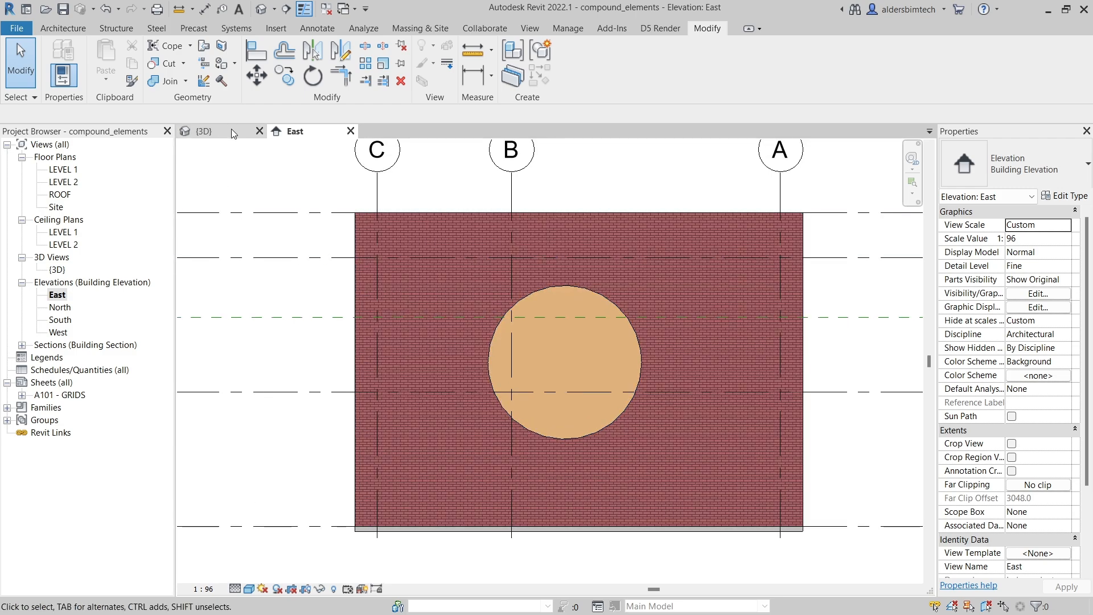
click(231, 129)
scroll(525, 350, up, 2)
scroll(524, 350, down, 2)
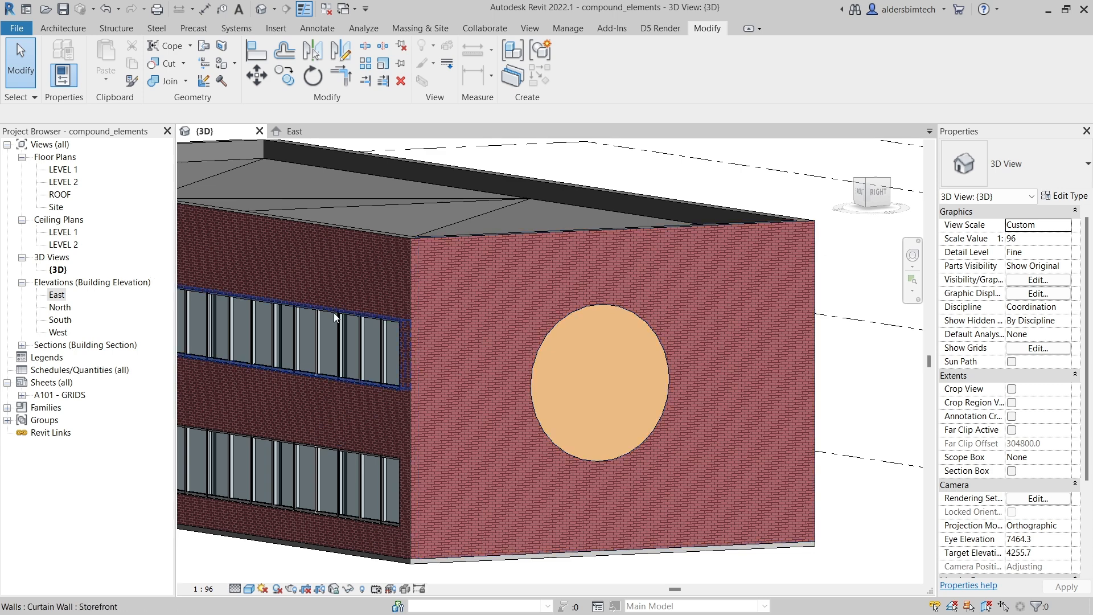
mouse_move(356, 332)
shift+middle_down()
mouse_move(384, 352)
mouse_move(547, 354)
shift+middle_up()
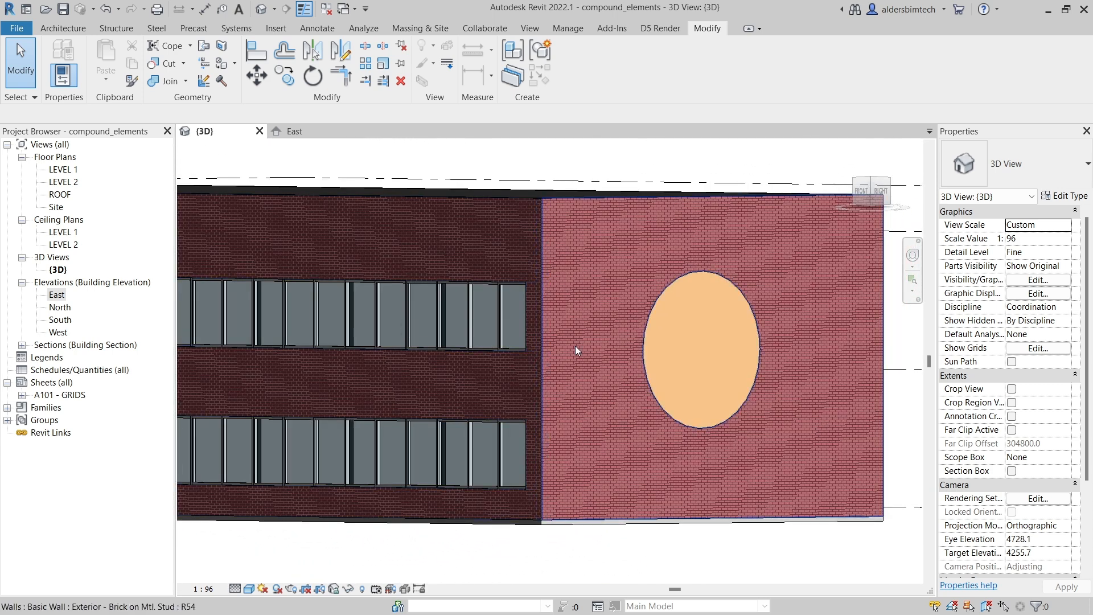
click(663, 301)
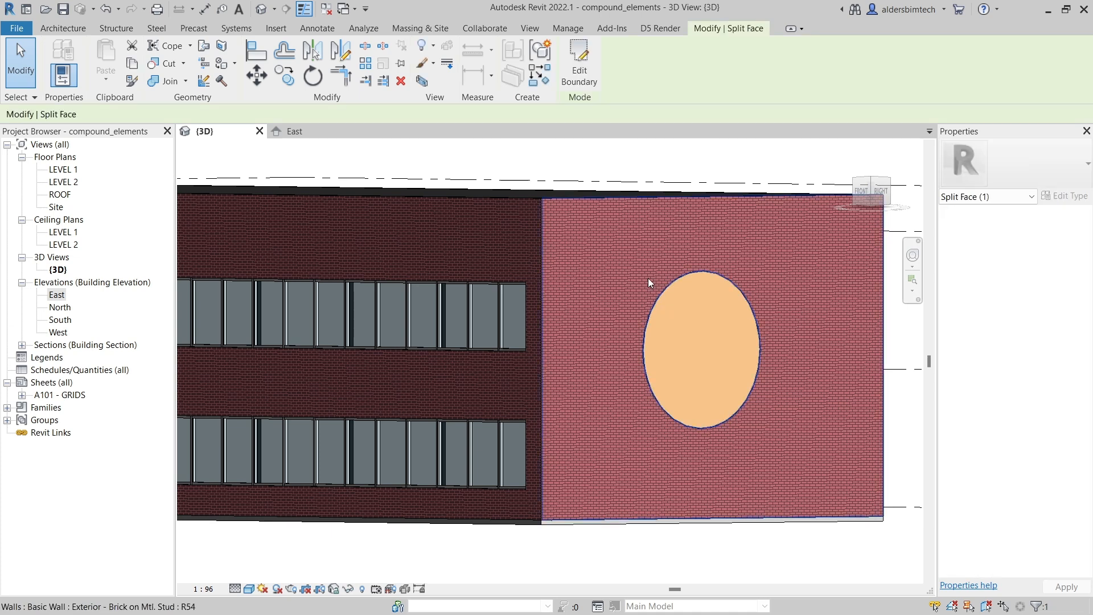
click(619, 212)
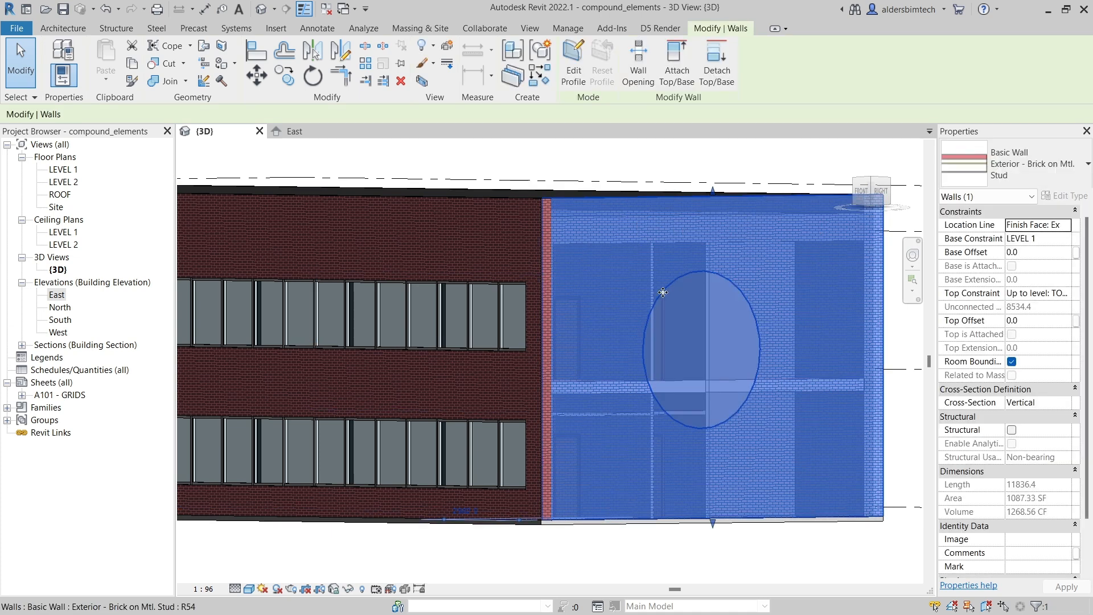
click(746, 575)
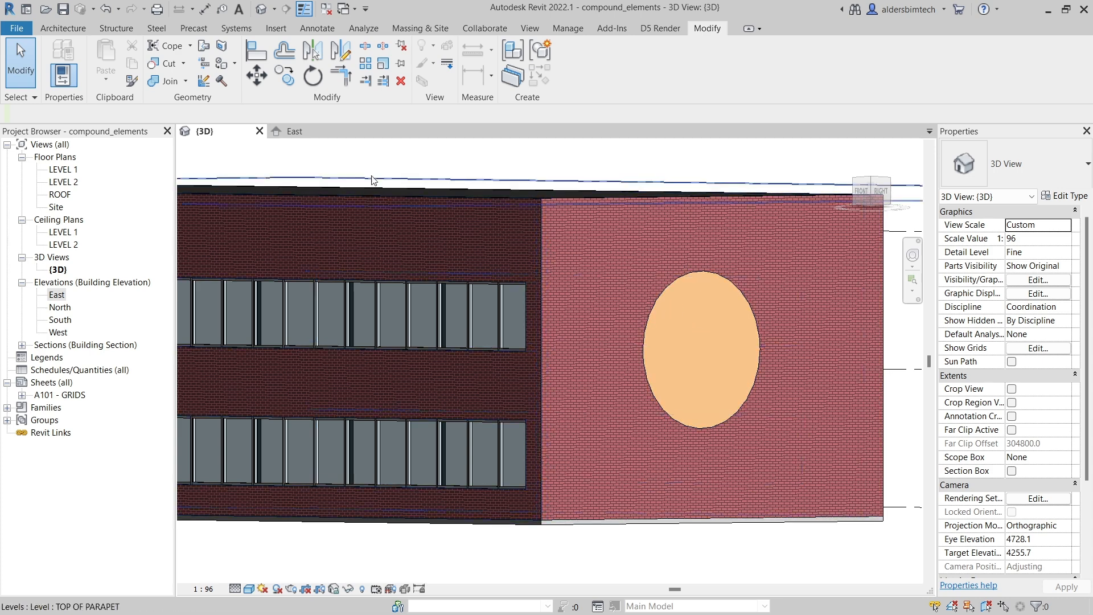
Step: Select the circular split face region in the East elevation and delete it
click(302, 132)
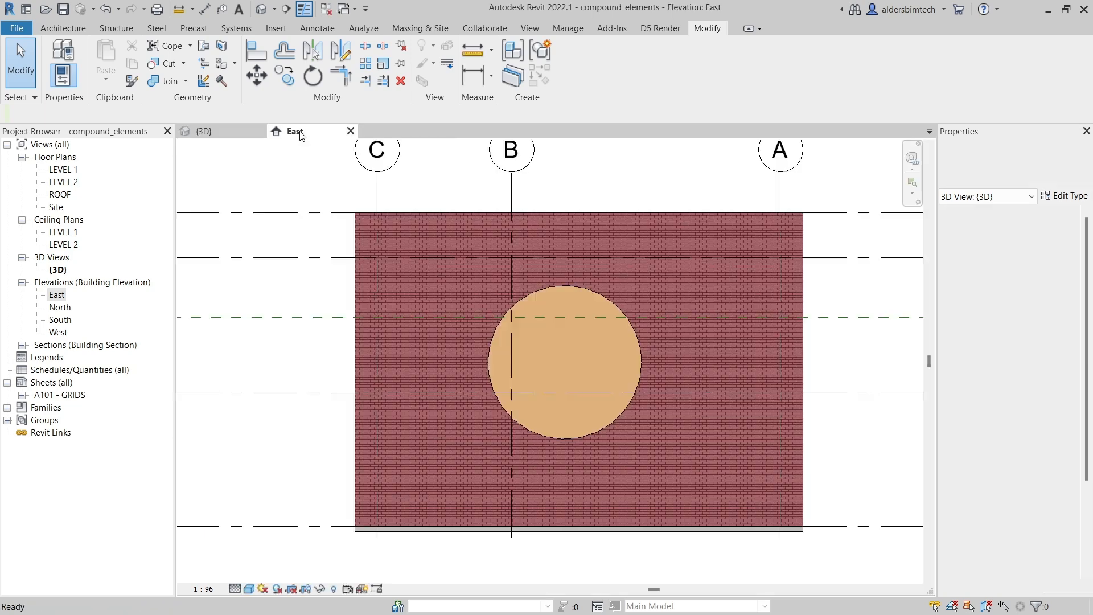
click(558, 289)
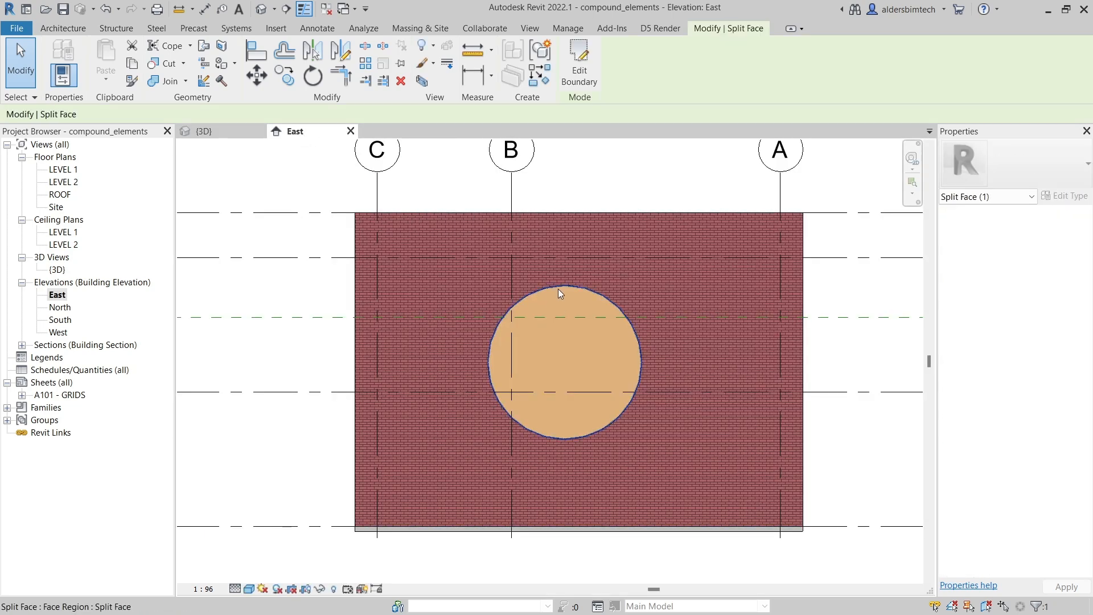
click(544, 215)
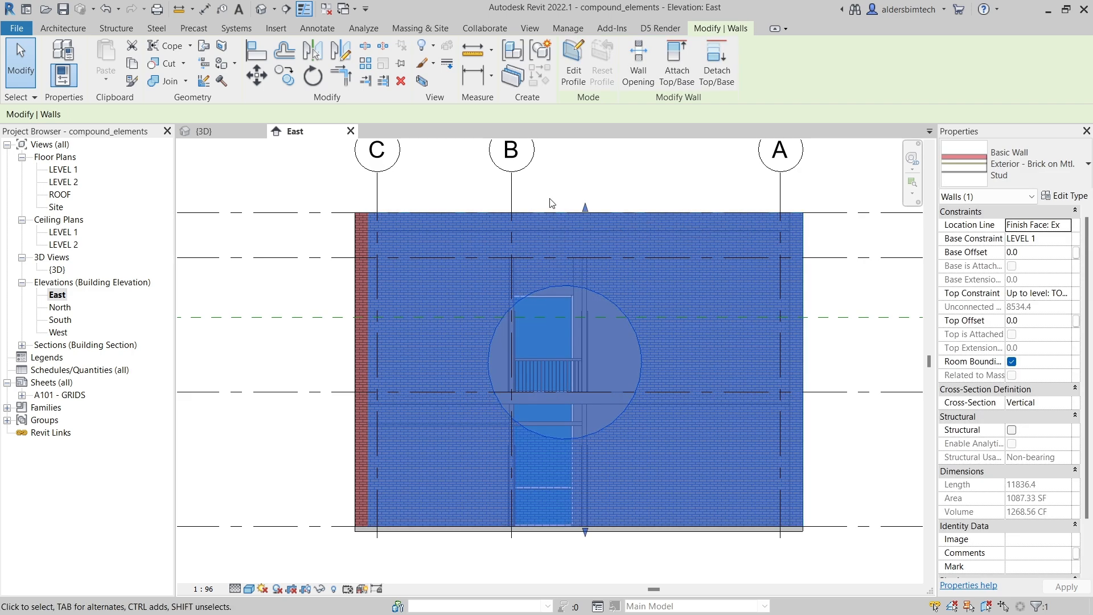
click(551, 200)
click(572, 286)
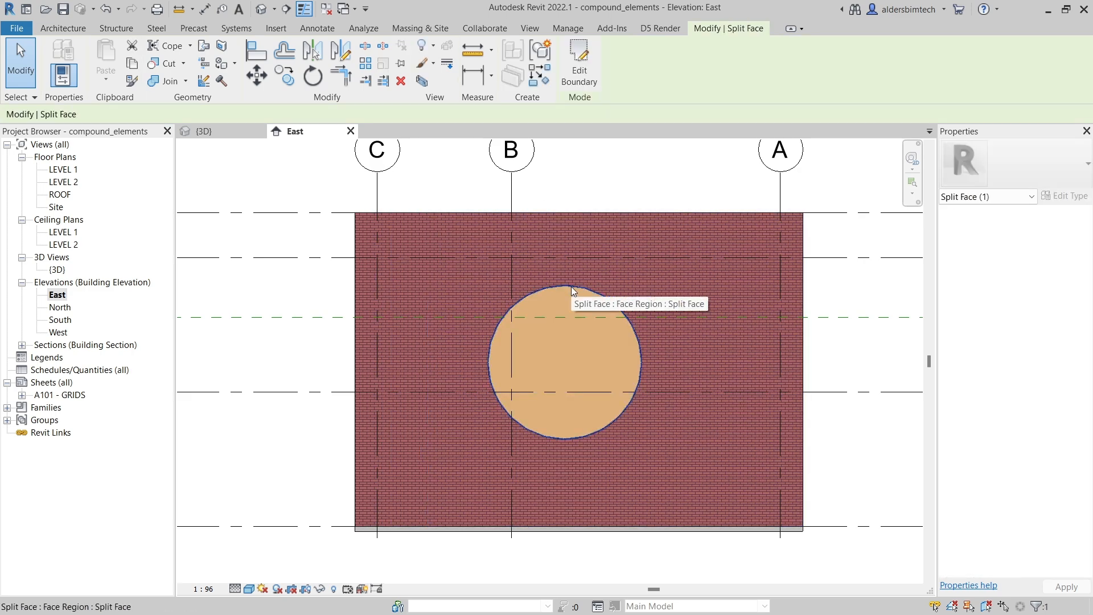
click(561, 215)
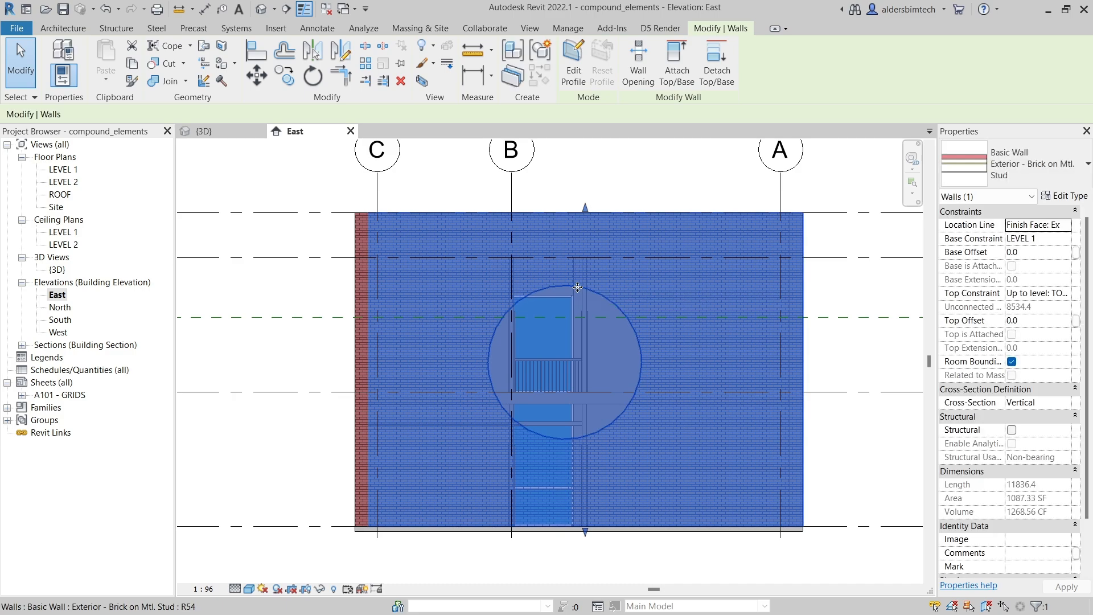
click(600, 292)
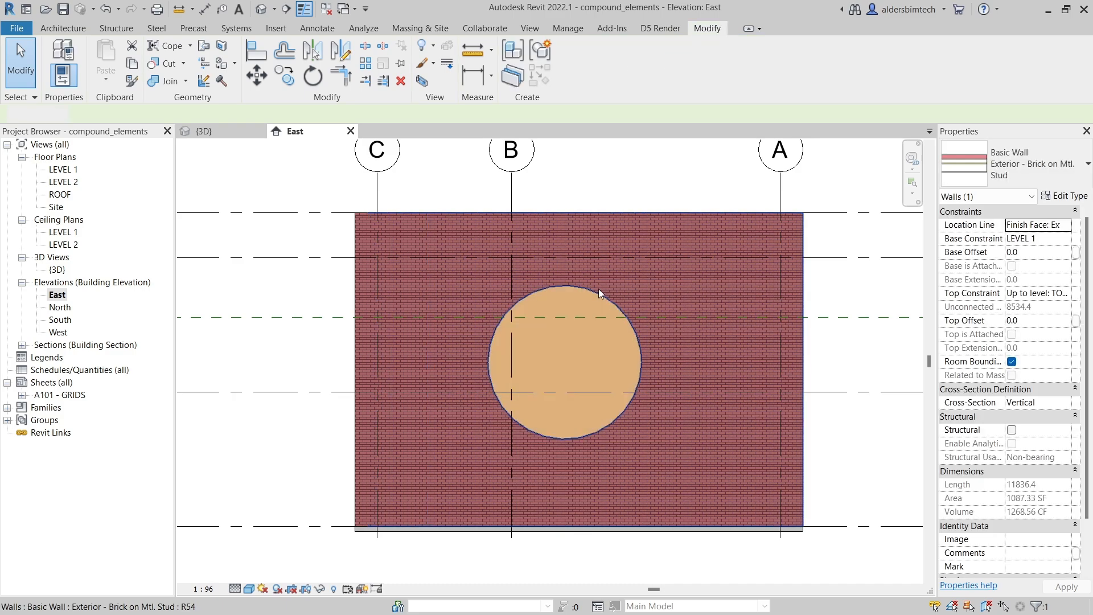
key(Escape)
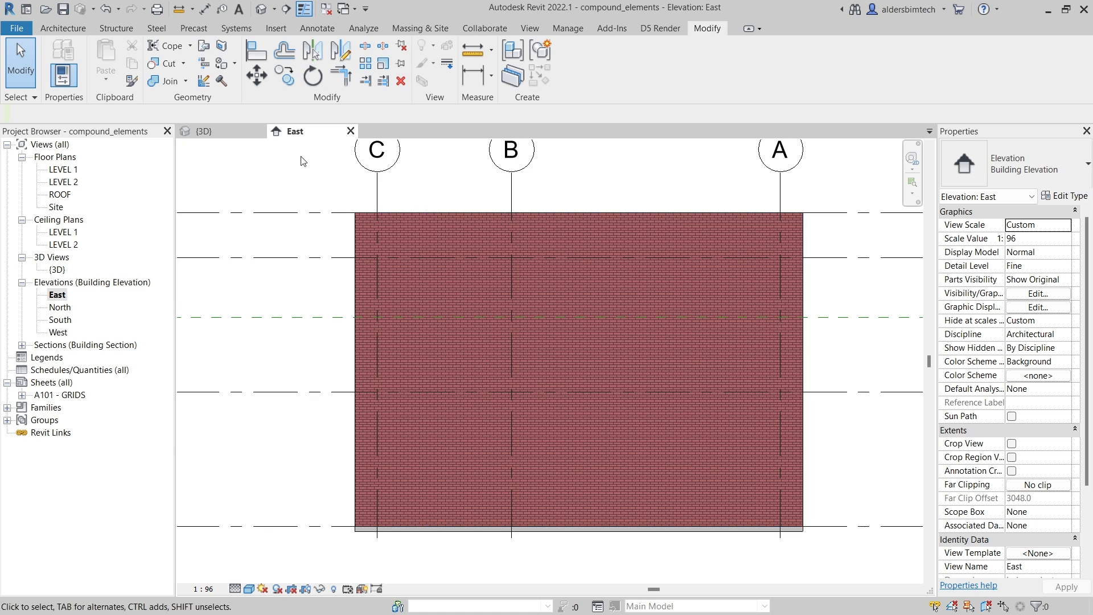
Step: Start Split Face on the east wall and sketch a three-sided rectangular outline from the wall's base, about 1860 mm wide and 1085 mm tall
click(222, 46)
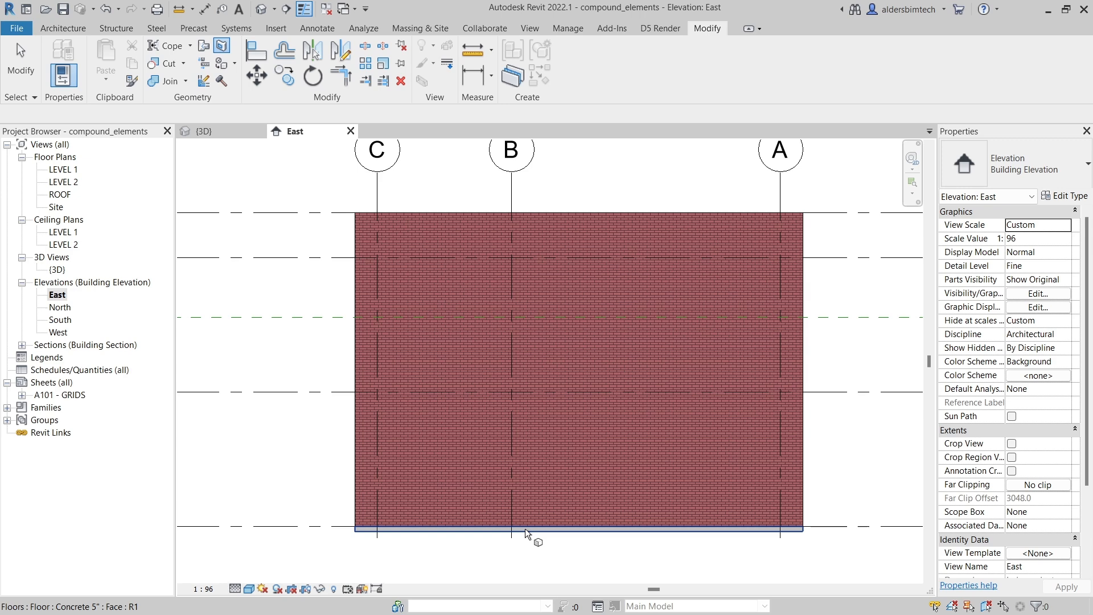
click(539, 213)
scroll(532, 533, up, 5)
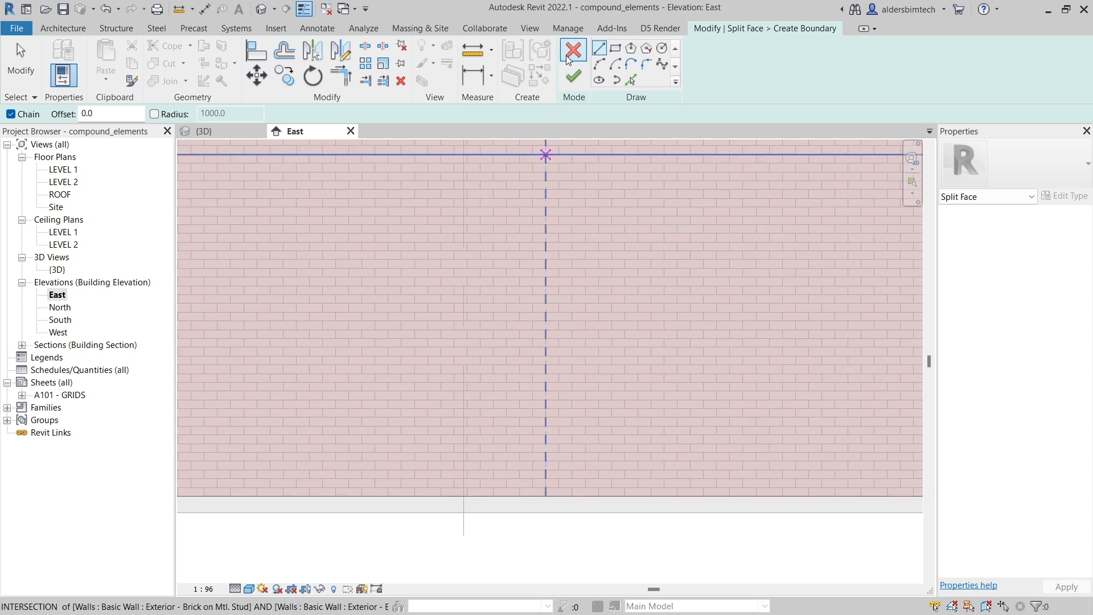
scroll(516, 496, up, 3)
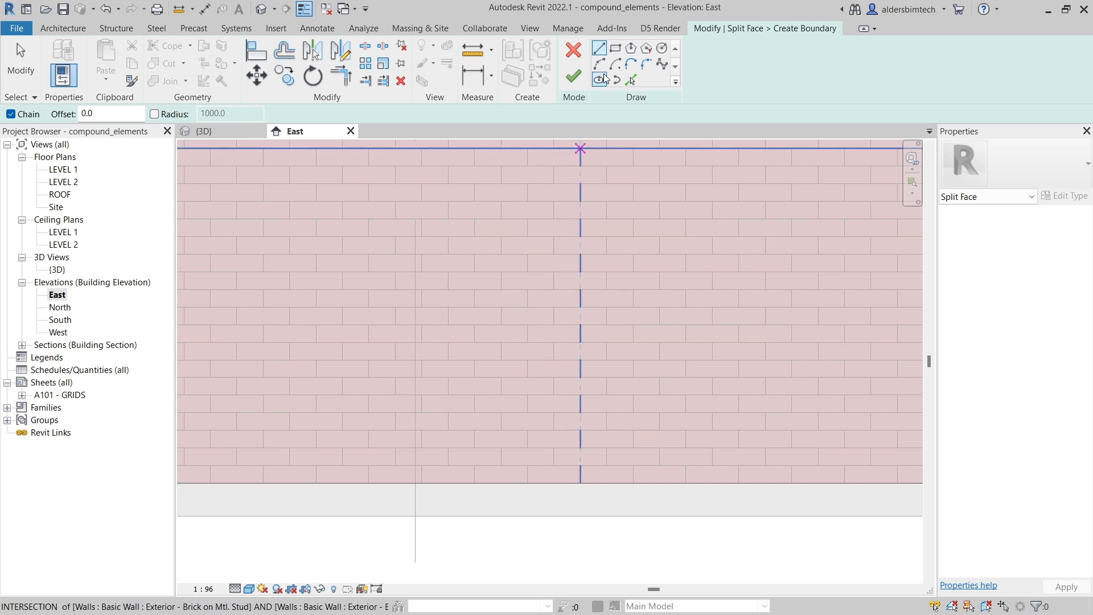
click(603, 51)
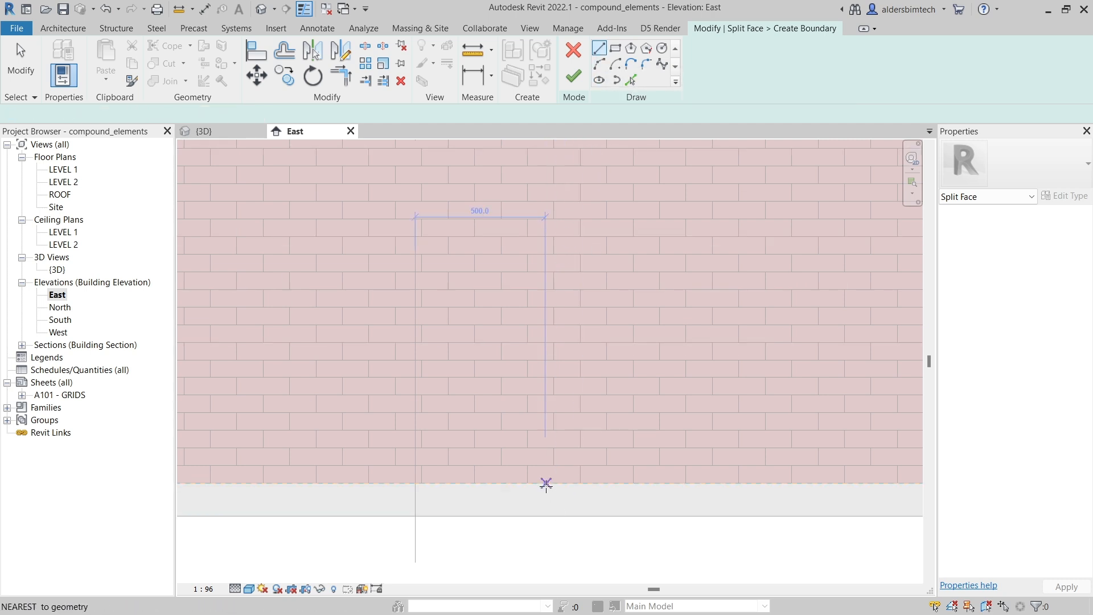
click(545, 484)
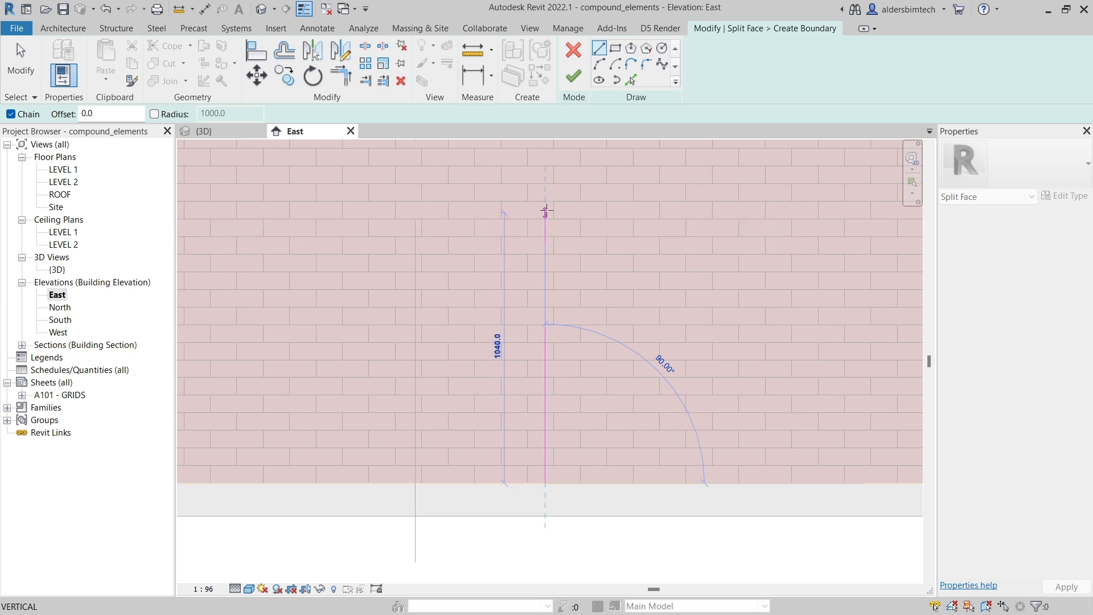
click(545, 201)
scroll(643, 303, down, 6)
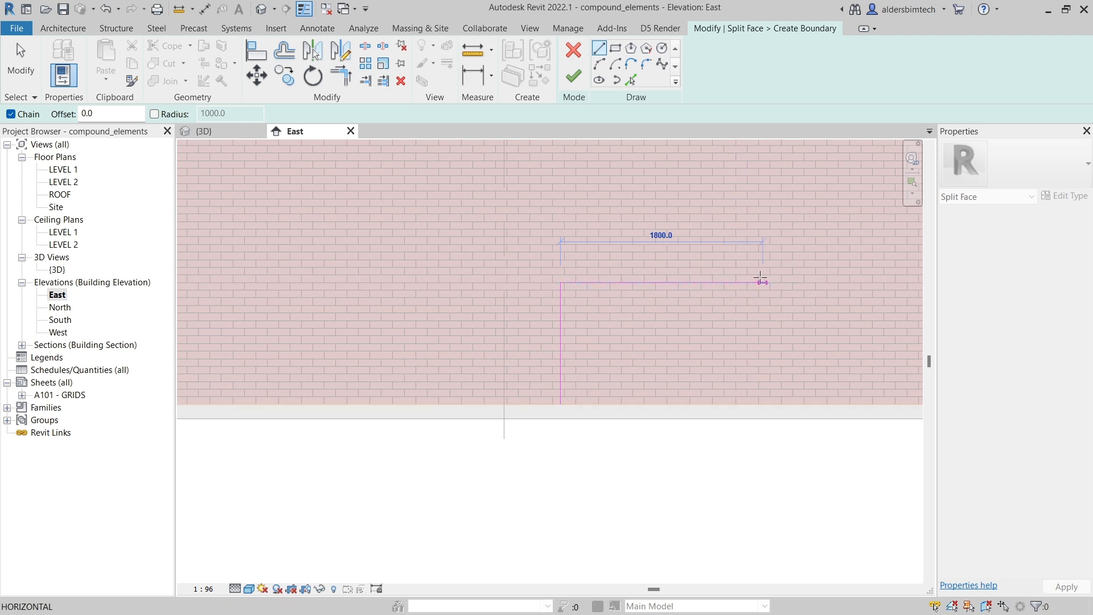
click(772, 282)
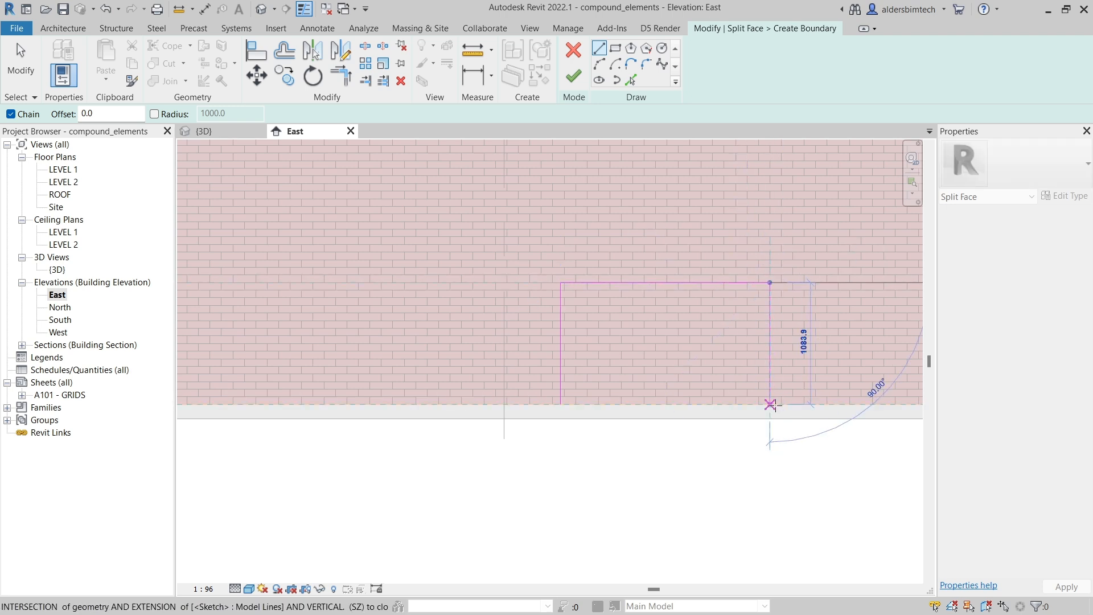
click(770, 404)
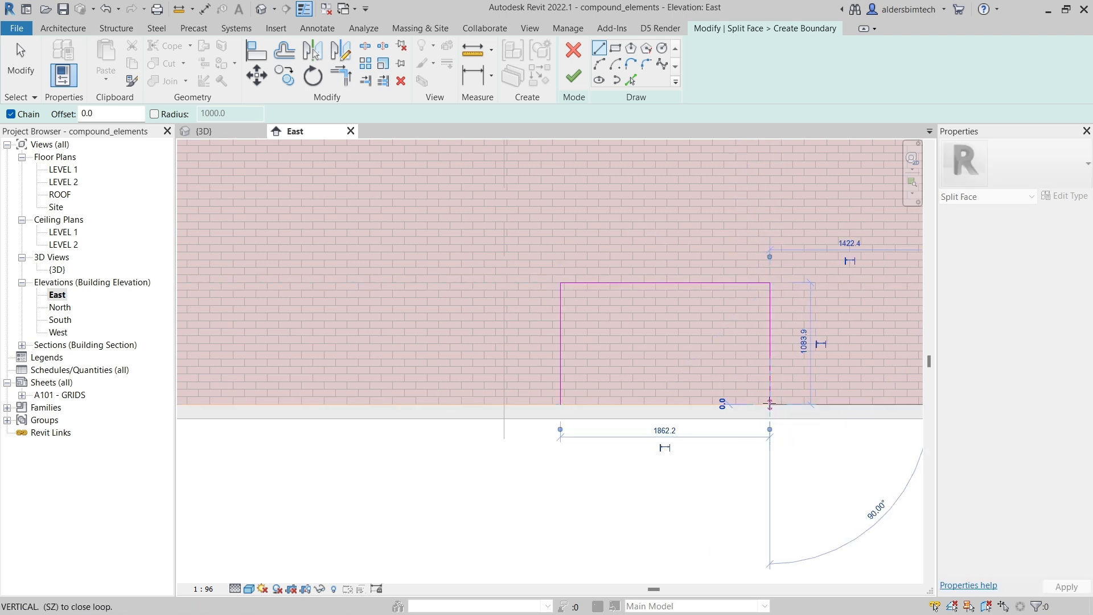
Step: Set the sketched rectangle's width to 2000 mm and finish the split face sketch
key(Escape)
key(Escape)
scroll(704, 391, down, 3)
middle_drag(754, 393, 618, 404)
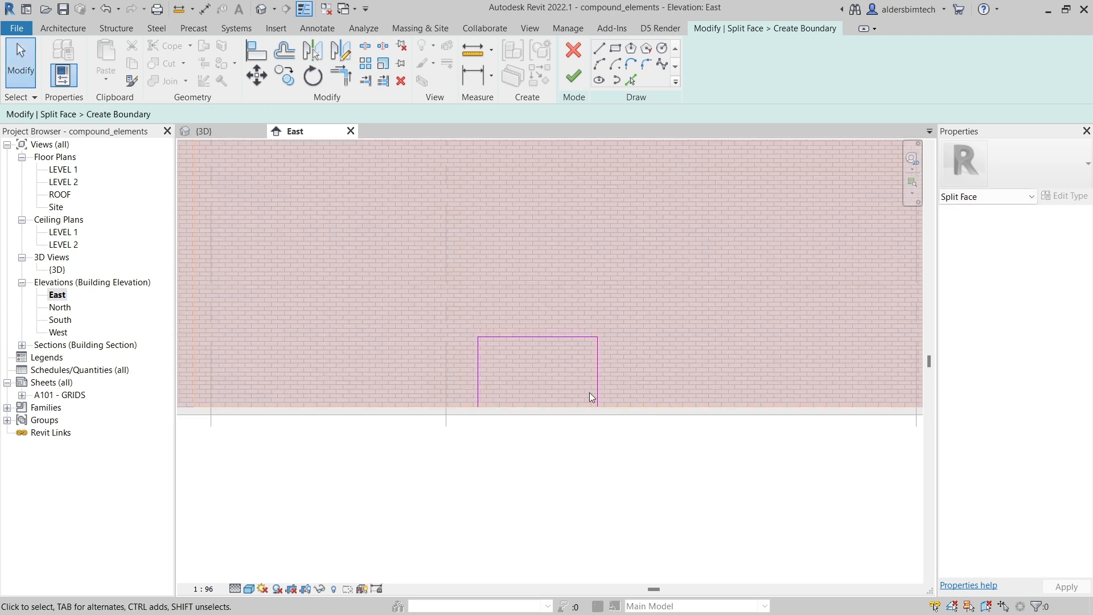
click(598, 388)
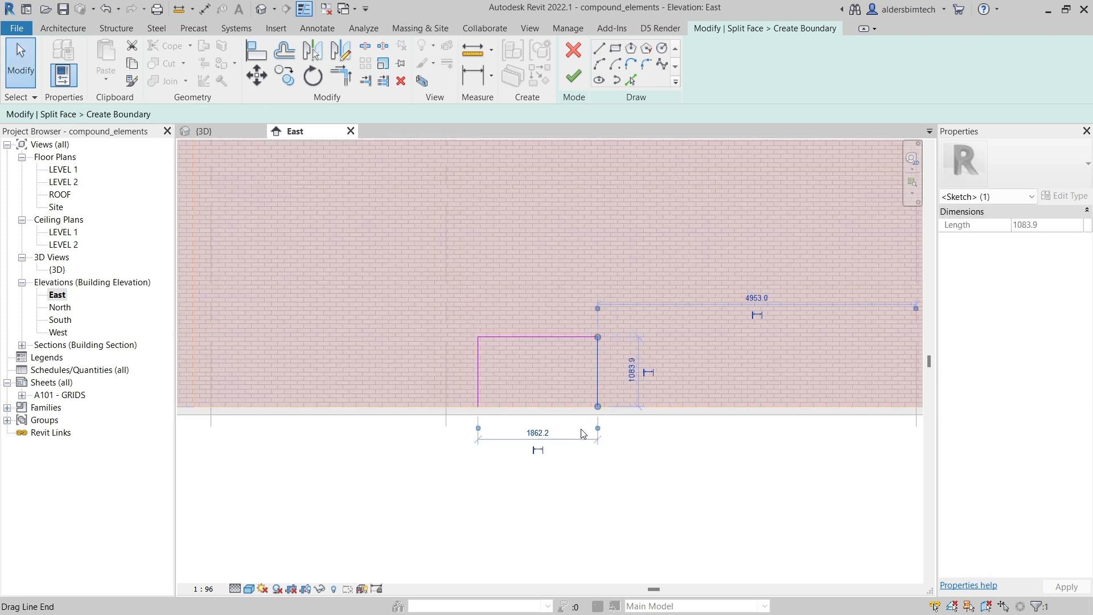
click(538, 434)
text(2000)
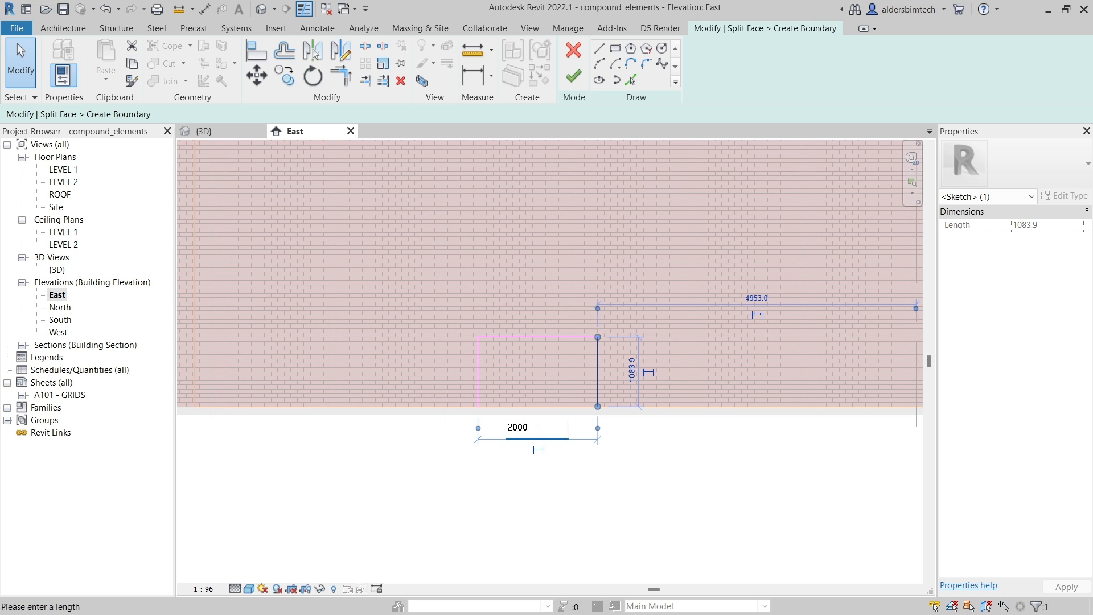
key(Return)
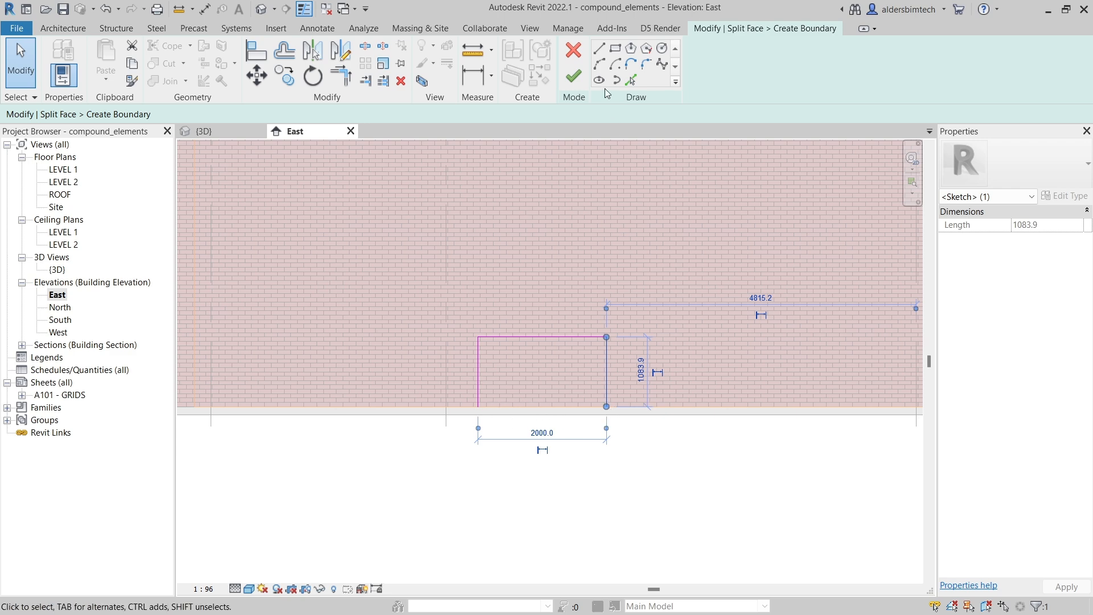
click(574, 76)
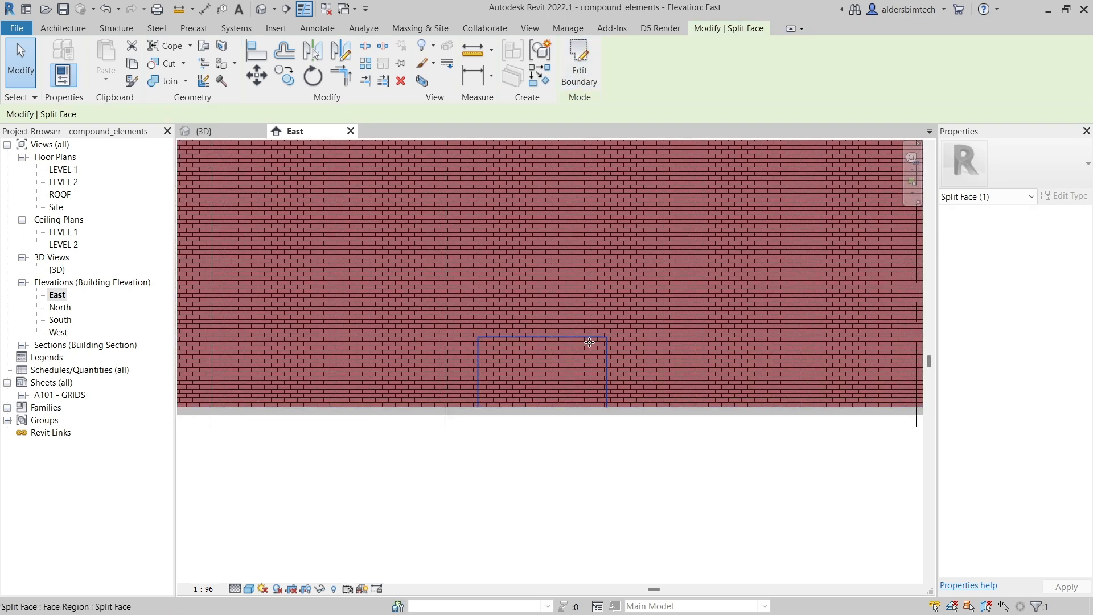
scroll(590, 342, down, 3)
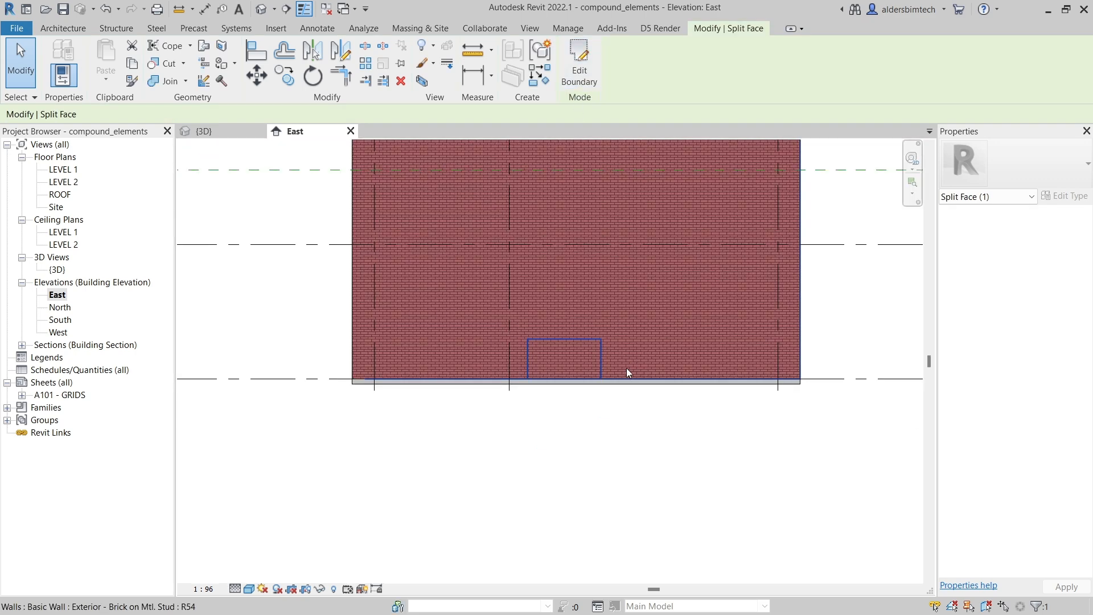
Step: Paint the new rectangular face region with the Wood - Stained material
click(223, 64)
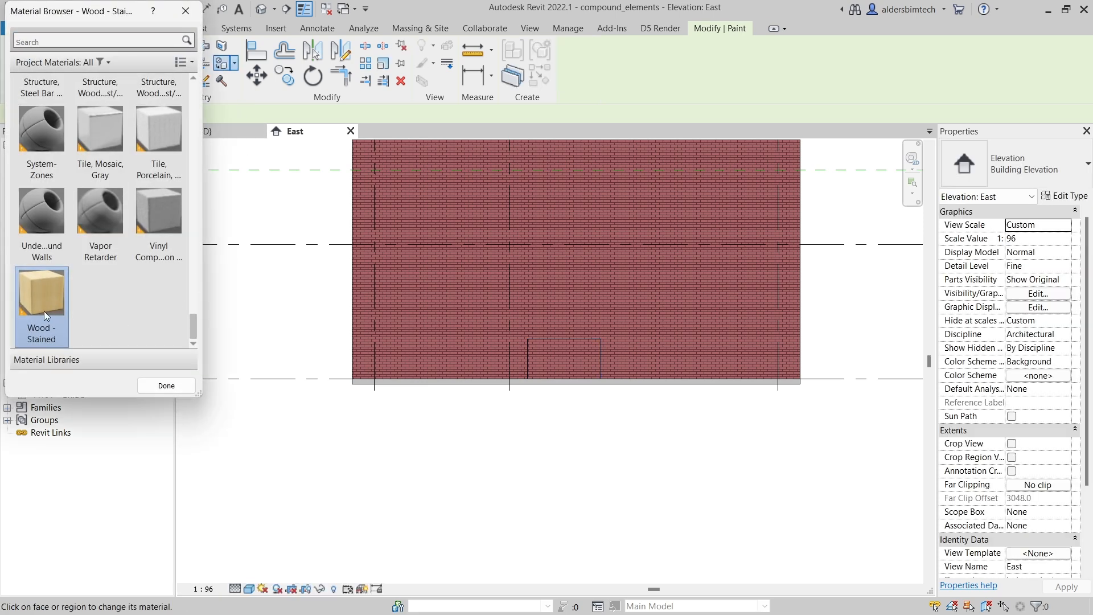
click(552, 357)
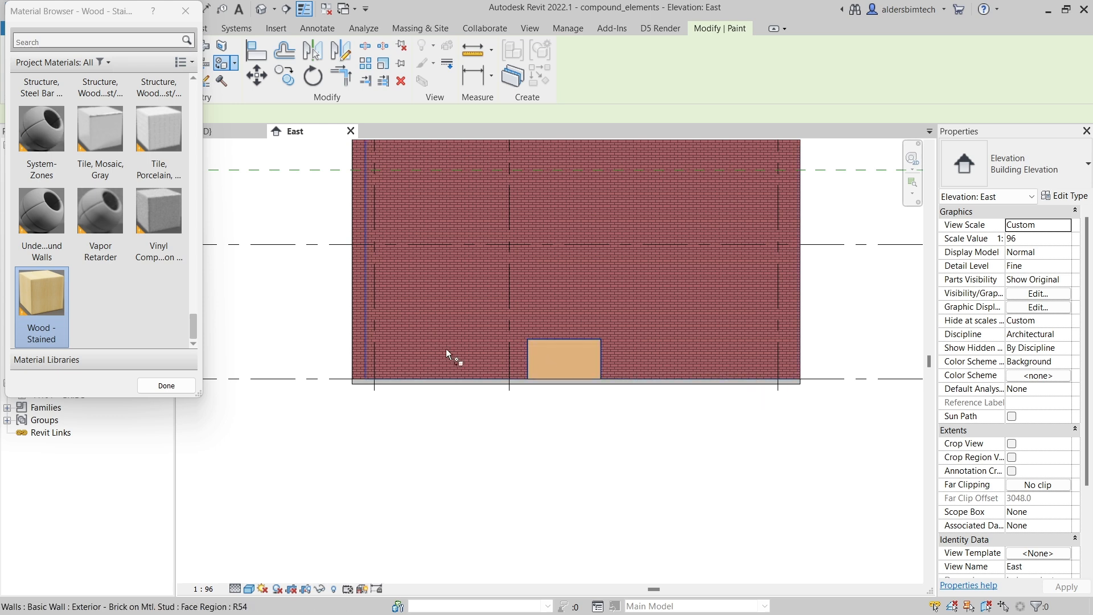
click(171, 389)
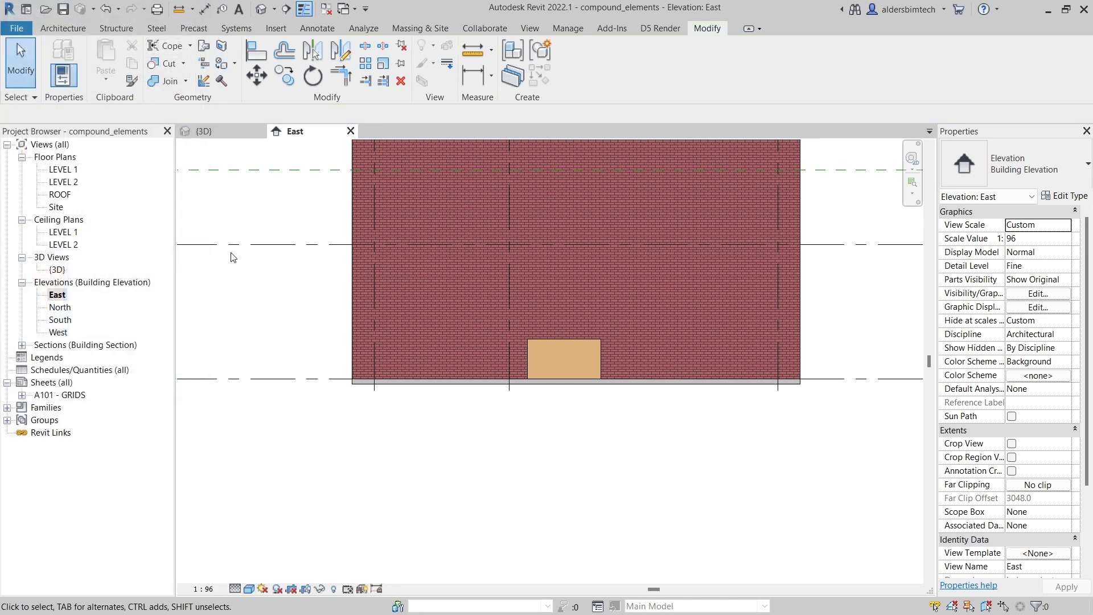
Step: Review the painted rectangular region in the 3D view and the East elevation
click(232, 130)
scroll(725, 523, up, 2)
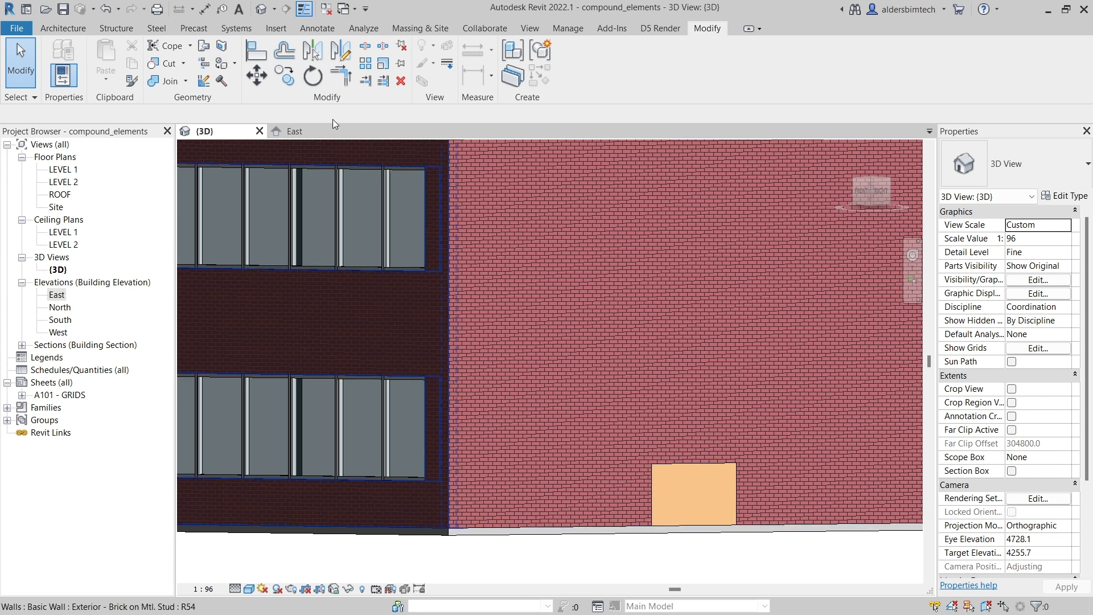
click(313, 131)
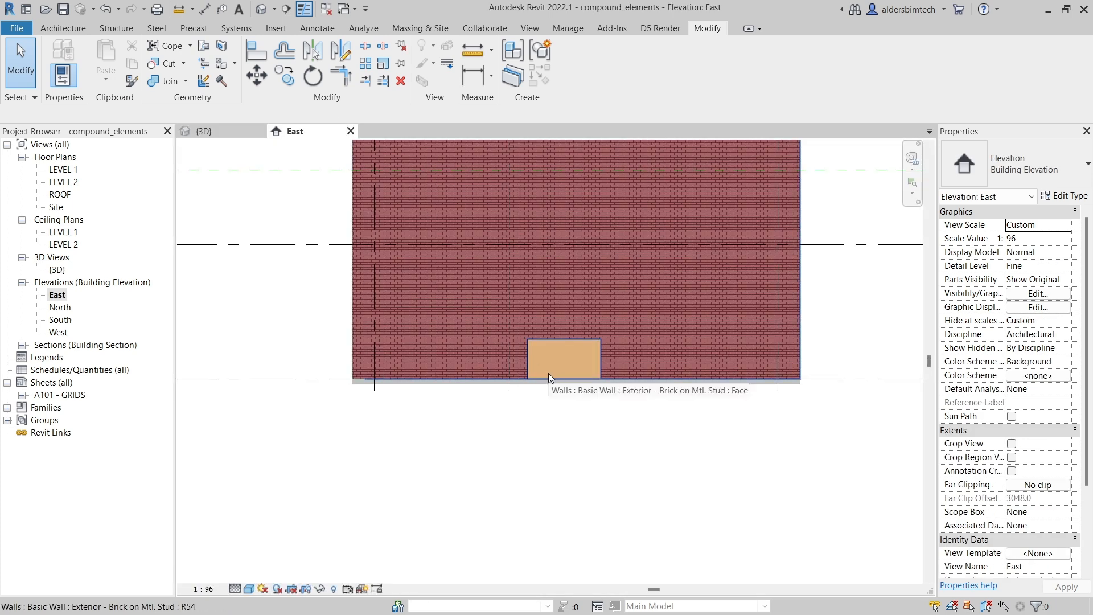
scroll(549, 373, up, 5)
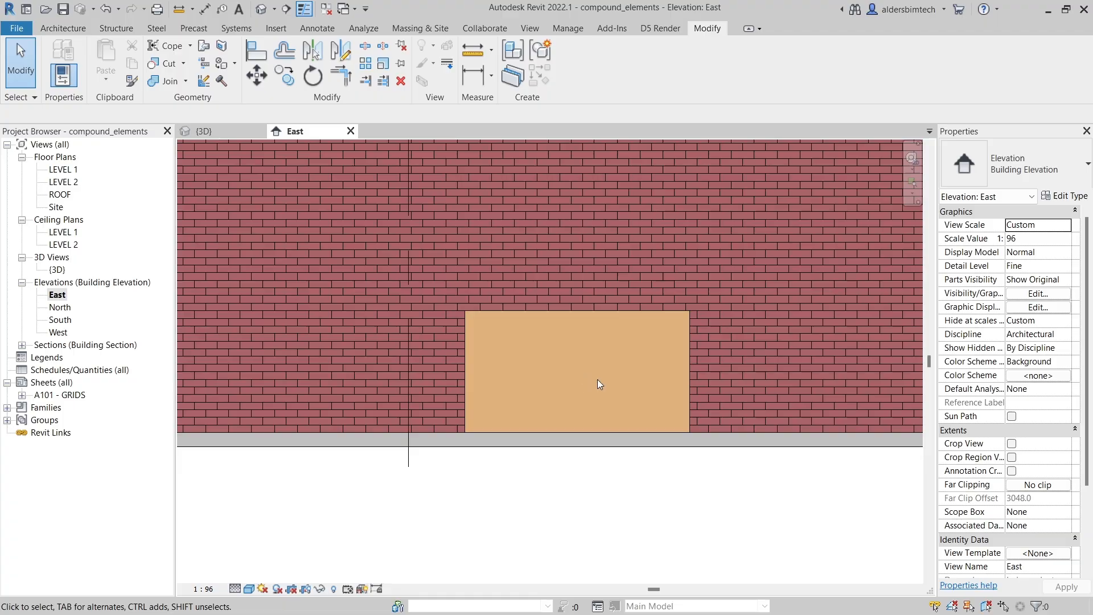